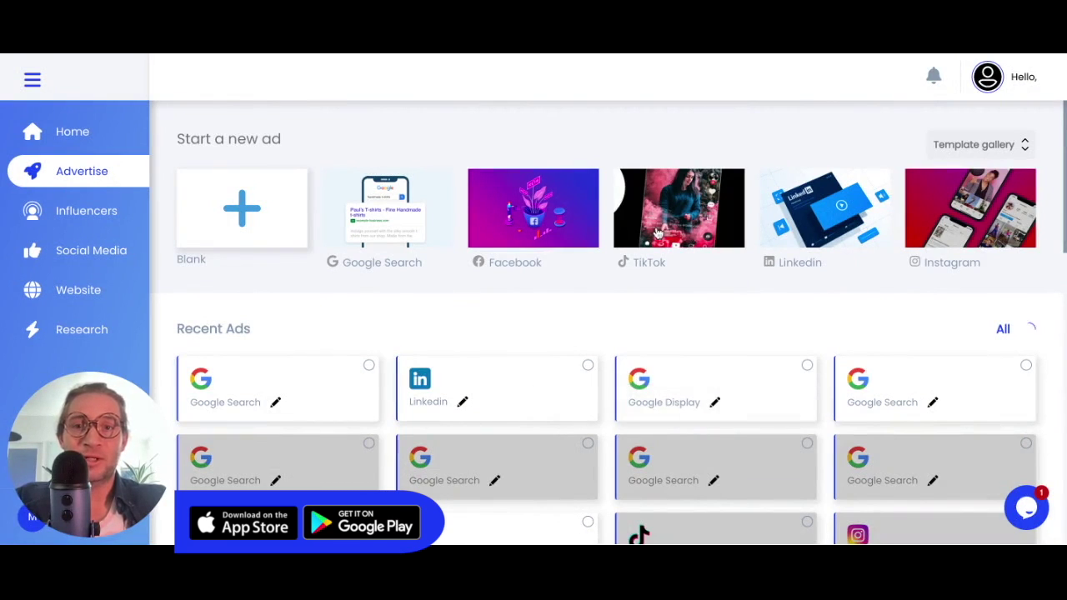
{"action": "left_click", "coordinate": [402, 230]}
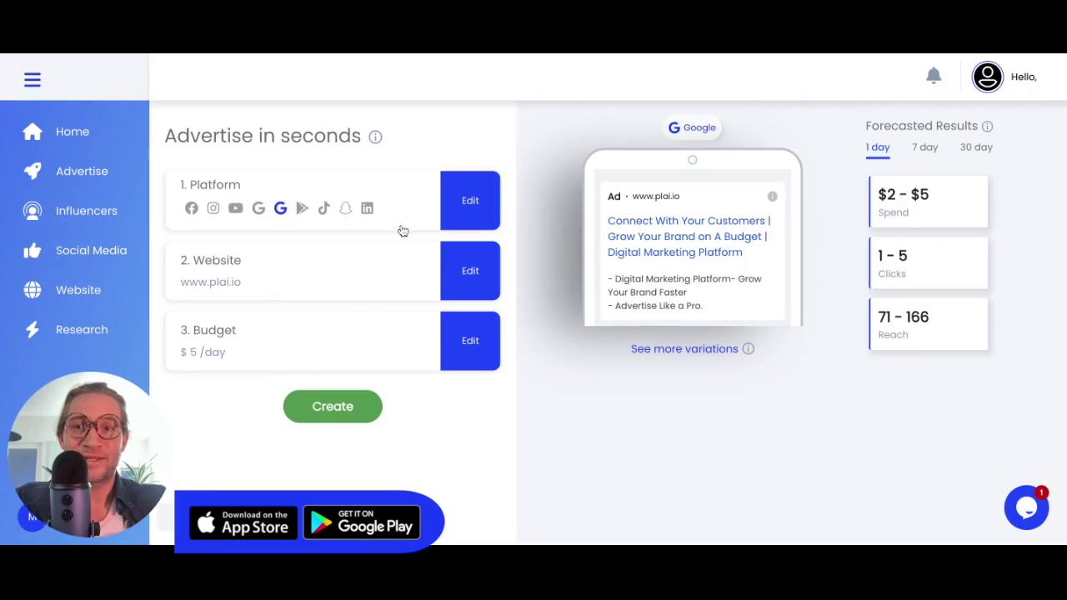
{"action": "left_click", "coordinate": [399, 285]}
{"action": "scroll", "coordinate": [399, 285], "scroll_direction": "down", "scroll_amount": 2}
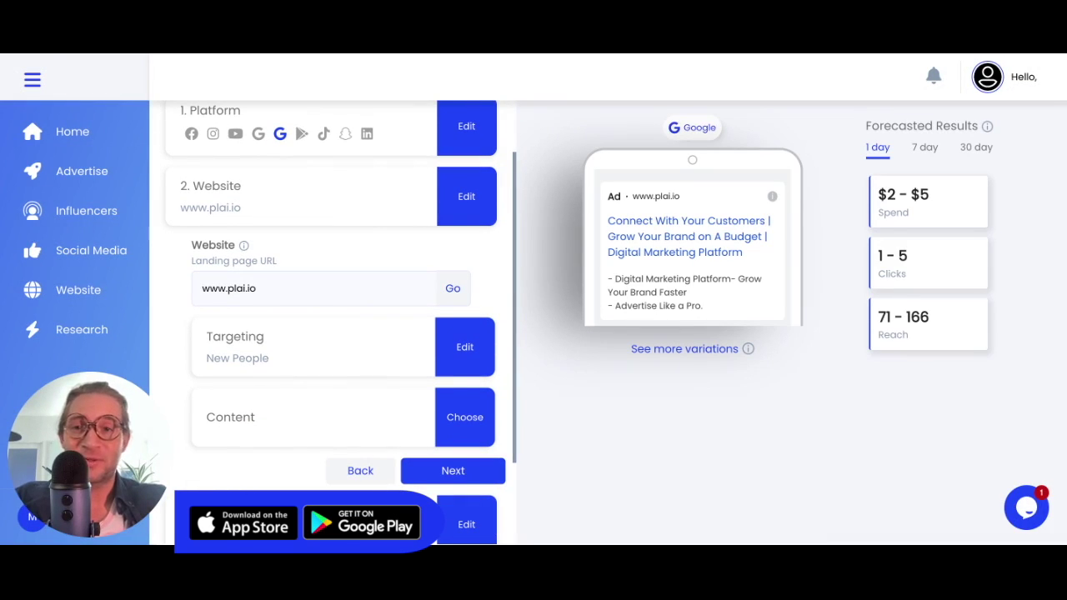
Accept keyword targeting for new people in the United States and California.
{"action": "left_click", "coordinate": [418, 357]}
{"action": "scroll", "coordinate": [369, 285], "scroll_direction": "down", "scroll_amount": 1}
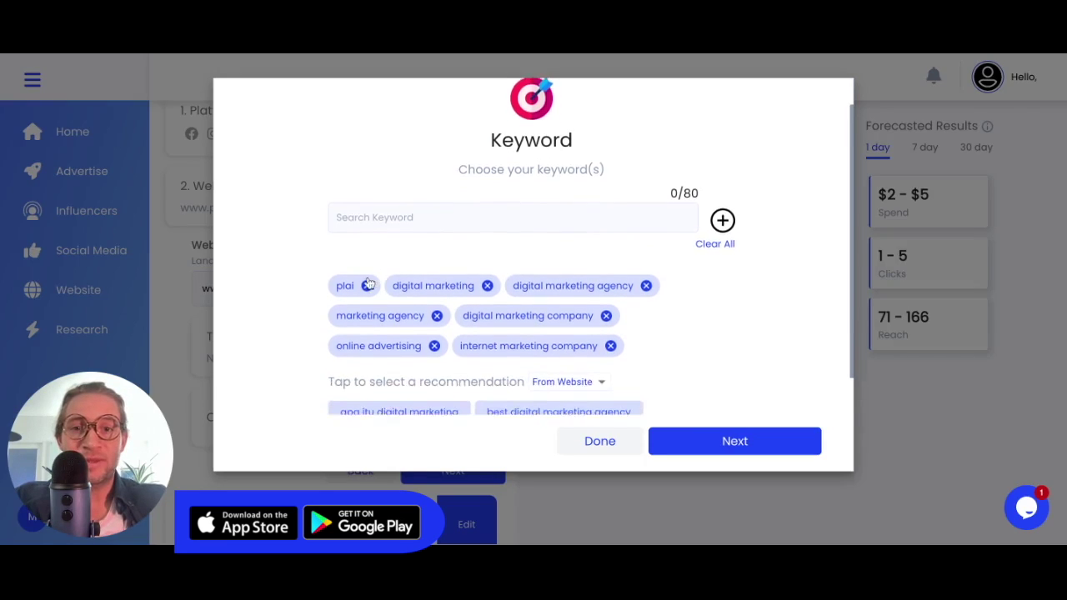
{"action": "scroll", "coordinate": [641, 345], "scroll_direction": "up", "scroll_amount": 1}
{"action": "left_click", "coordinate": [752, 442]}
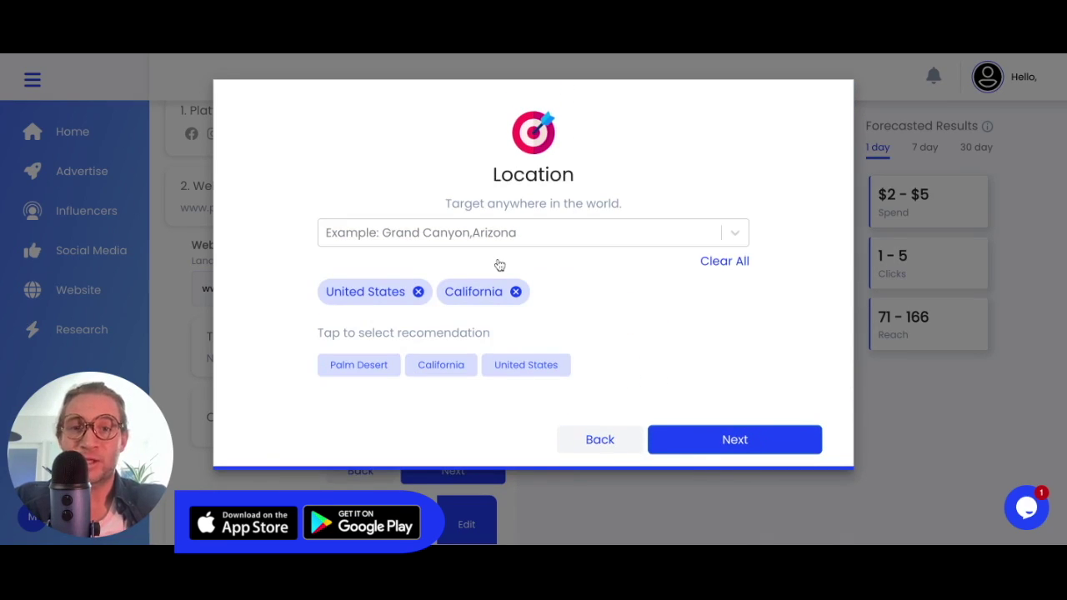
{"action": "left_click", "coordinate": [763, 448]}
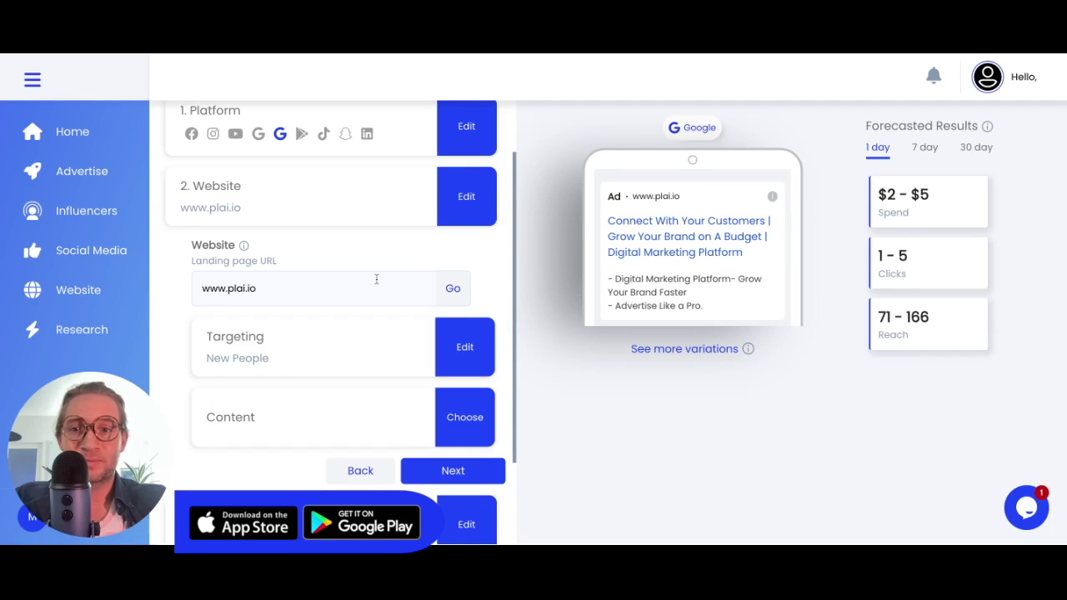
{"action": "scroll", "coordinate": [403, 381], "scroll_direction": "down", "scroll_amount": 1}
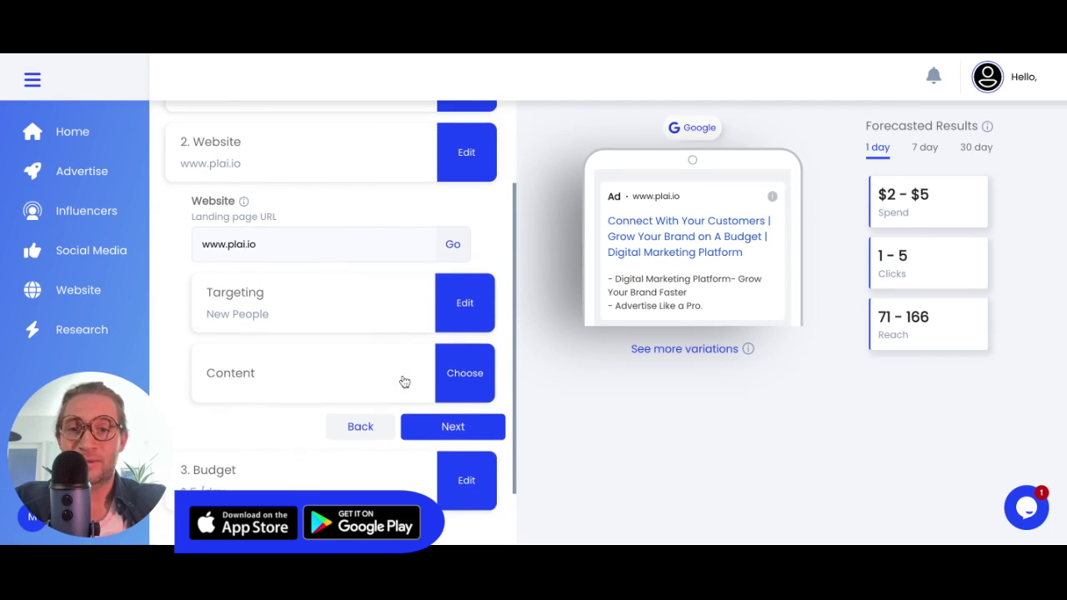
{"action": "left_click", "coordinate": [404, 382]}
Review the AI-written headlines and descriptions for the Google Search ad.
{"action": "scroll", "coordinate": [342, 325], "scroll_direction": "down", "scroll_amount": 3}
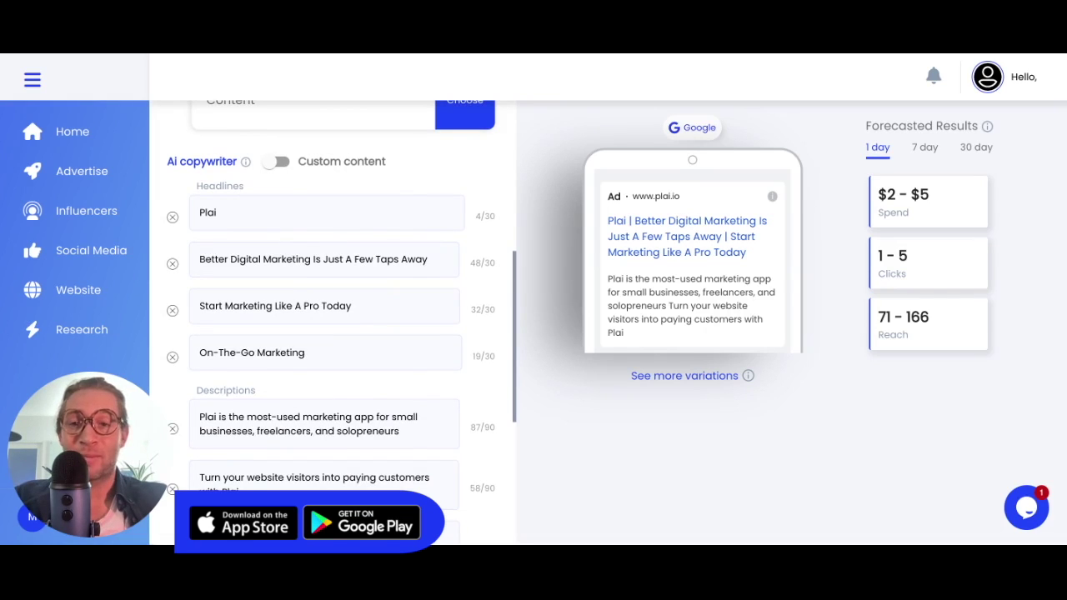
{"action": "scroll", "coordinate": [342, 326], "scroll_direction": "down", "scroll_amount": 5}
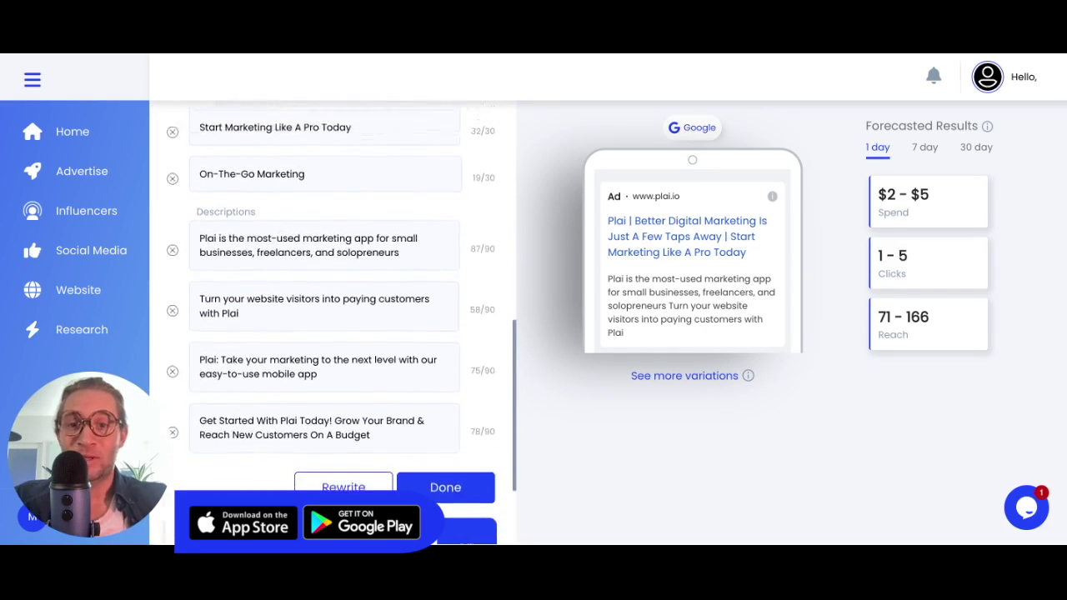
{"action": "scroll", "coordinate": [357, 174], "scroll_direction": "up", "scroll_amount": 4}
{"action": "scroll", "coordinate": [356, 175], "scroll_direction": "up", "scroll_amount": 2}
{"action": "left_click", "coordinate": [361, 175]}
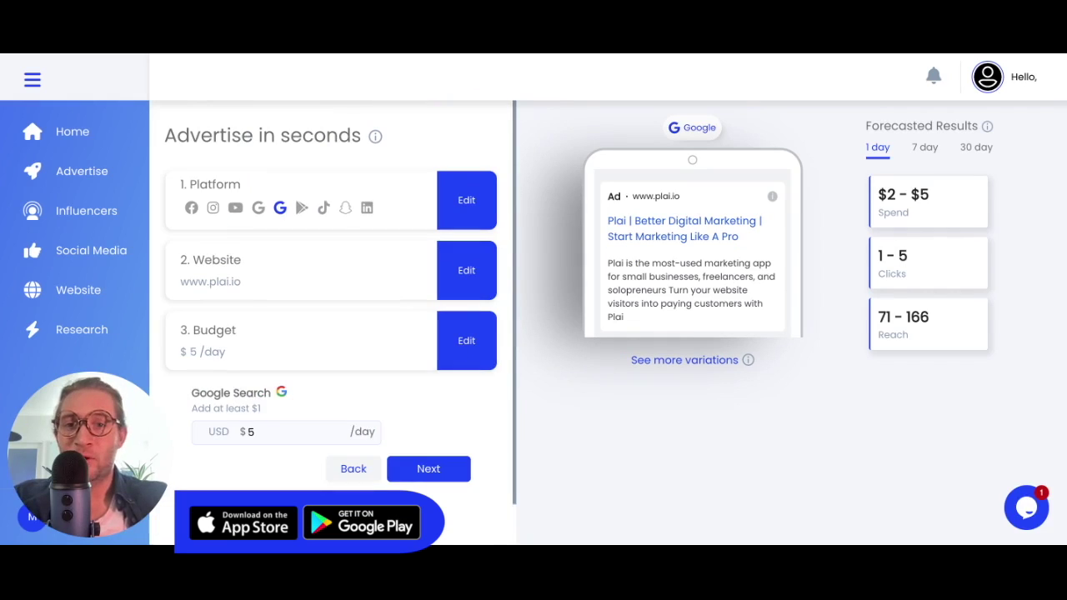
Accept the $5 daily budget and confirm creating the Google Search ad.
{"action": "left_click", "coordinate": [456, 454]}
{"action": "left_click", "coordinate": [350, 419]}
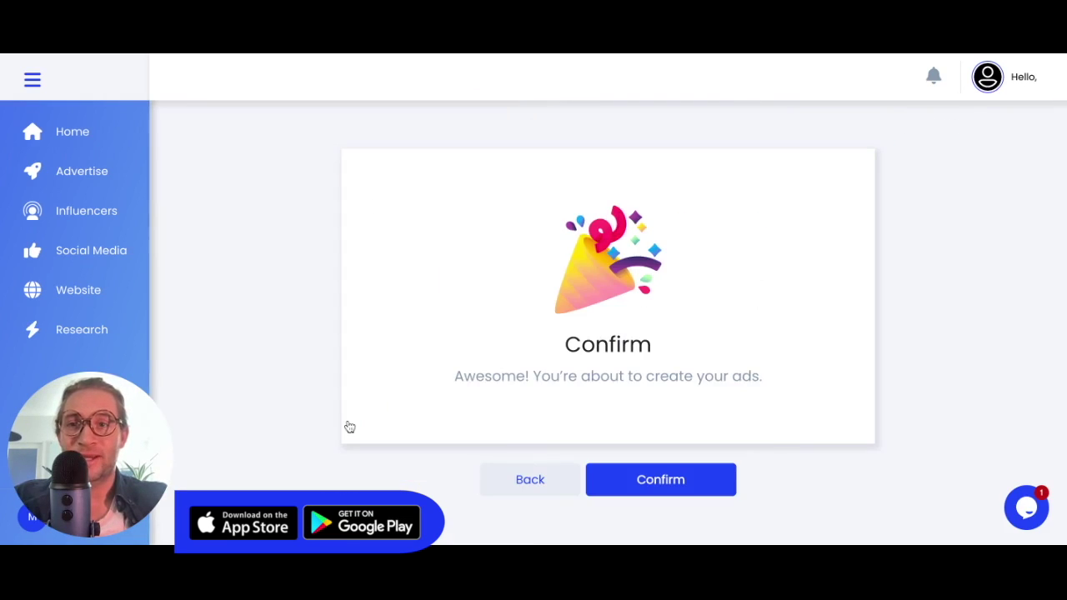
{"action": "left_click", "coordinate": [93, 174]}
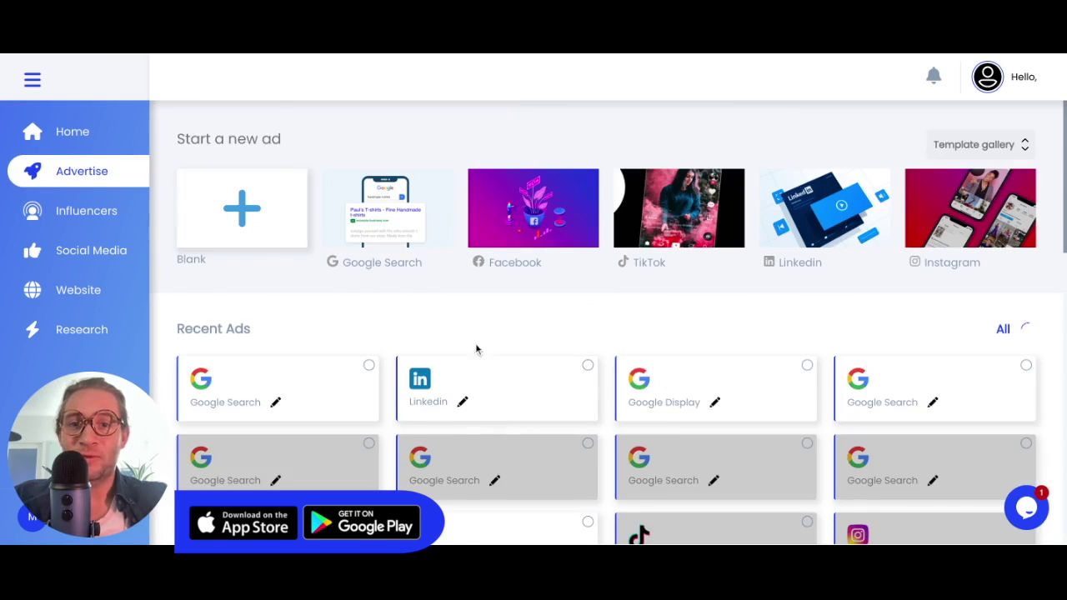
Review an approved campaign's all-time insights, then go to the template gallery.
{"action": "scroll", "coordinate": [523, 376], "scroll_direction": "down", "scroll_amount": 2}
{"action": "left_click", "coordinate": [912, 364]}
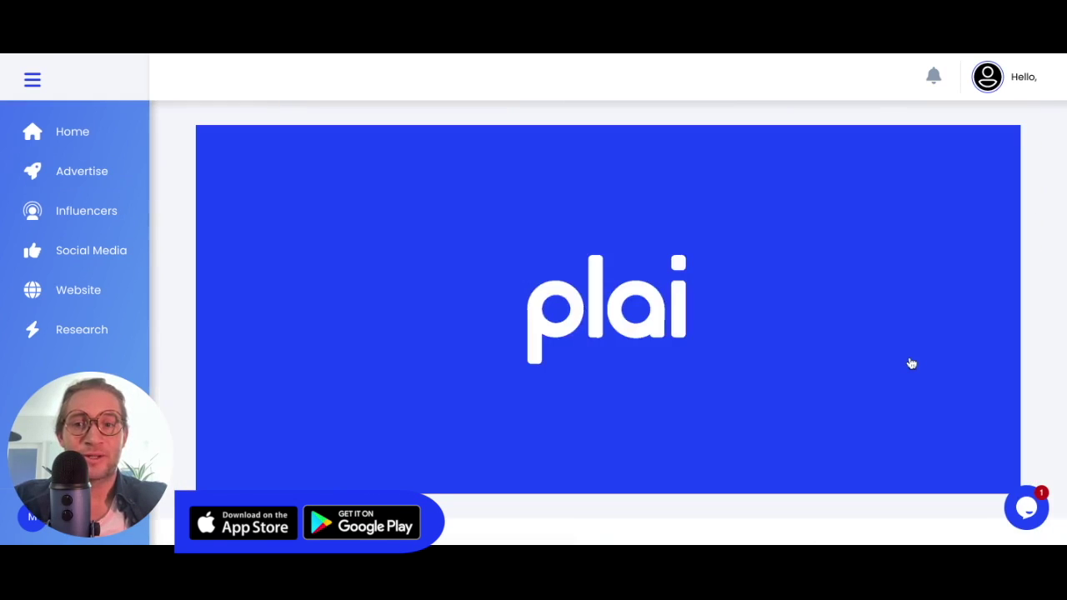
{"action": "scroll", "coordinate": [912, 363], "scroll_direction": "down", "scroll_amount": 3}
{"action": "scroll", "coordinate": [912, 363], "scroll_direction": "down", "scroll_amount": 2}
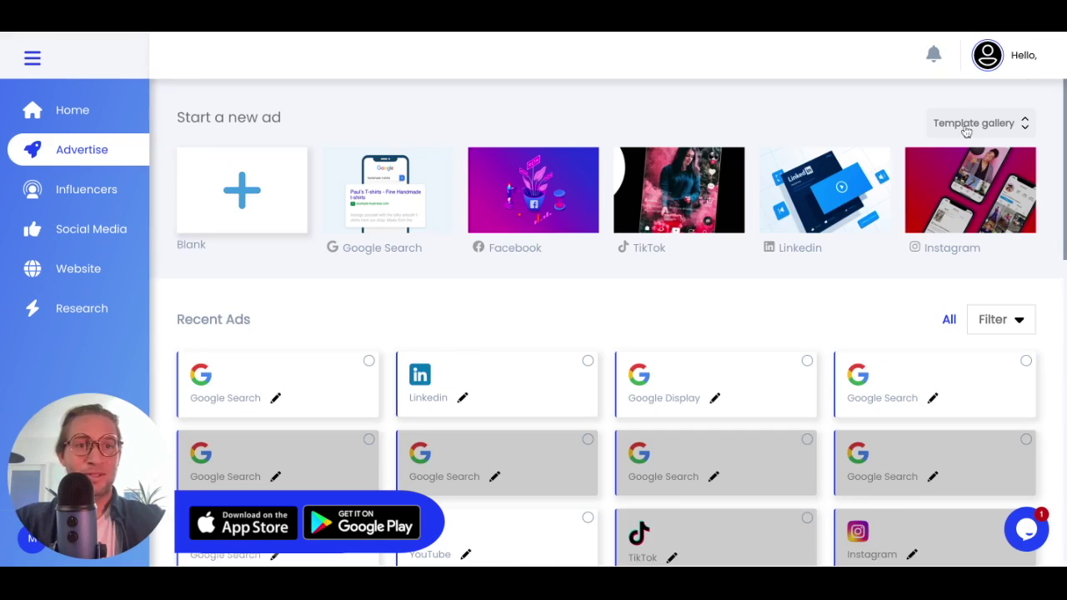
{"action": "left_click", "coordinate": [966, 127]}
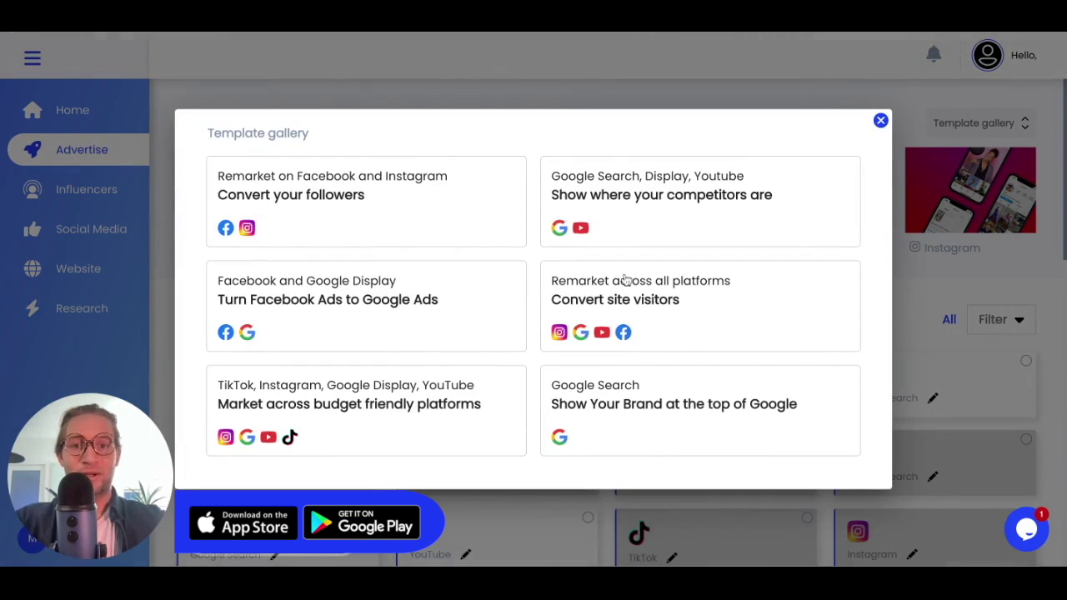
Start a Facebook and Instagram remarketing ad from the Convert your followers template.
{"action": "left_click", "coordinate": [352, 232]}
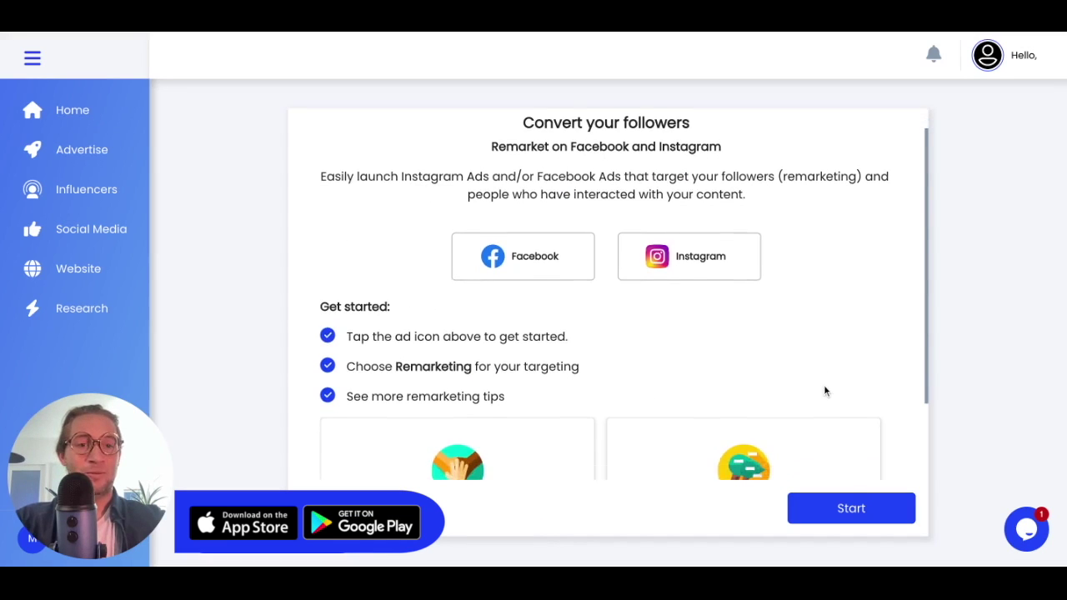
{"action": "left_click", "coordinate": [831, 508]}
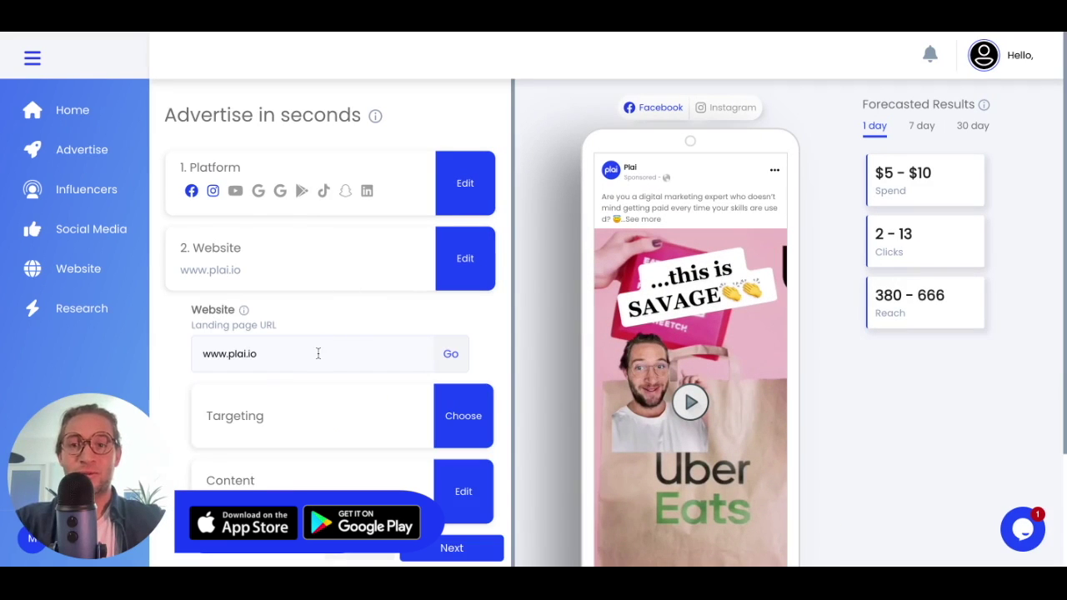
{"action": "scroll", "coordinate": [318, 353], "scroll_direction": "down", "scroll_amount": 1}
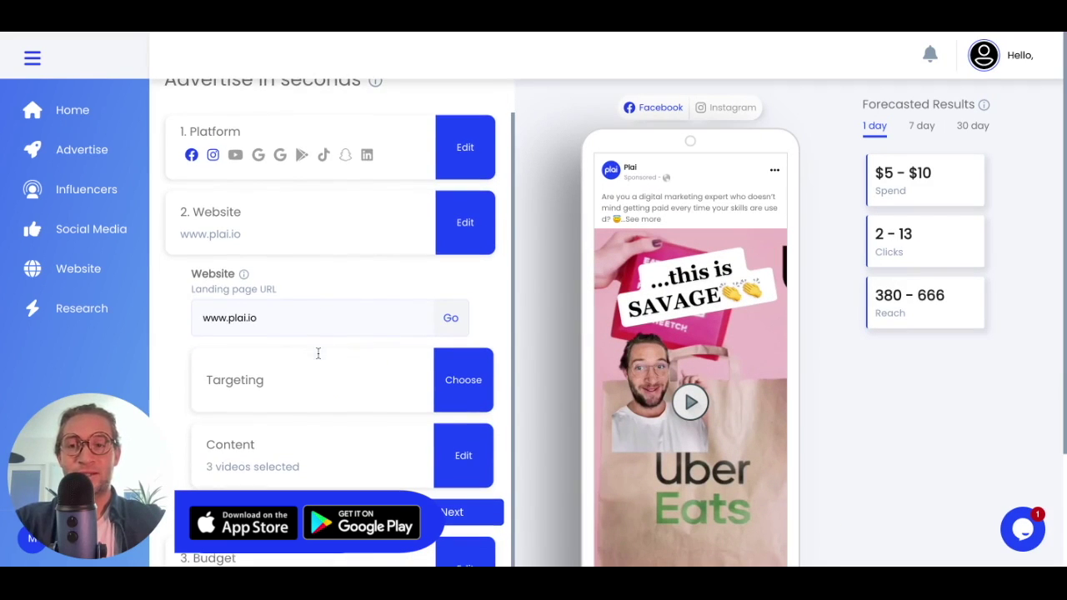
Review the ad's three videos and AI-written primary texts.
{"action": "left_click", "coordinate": [392, 445]}
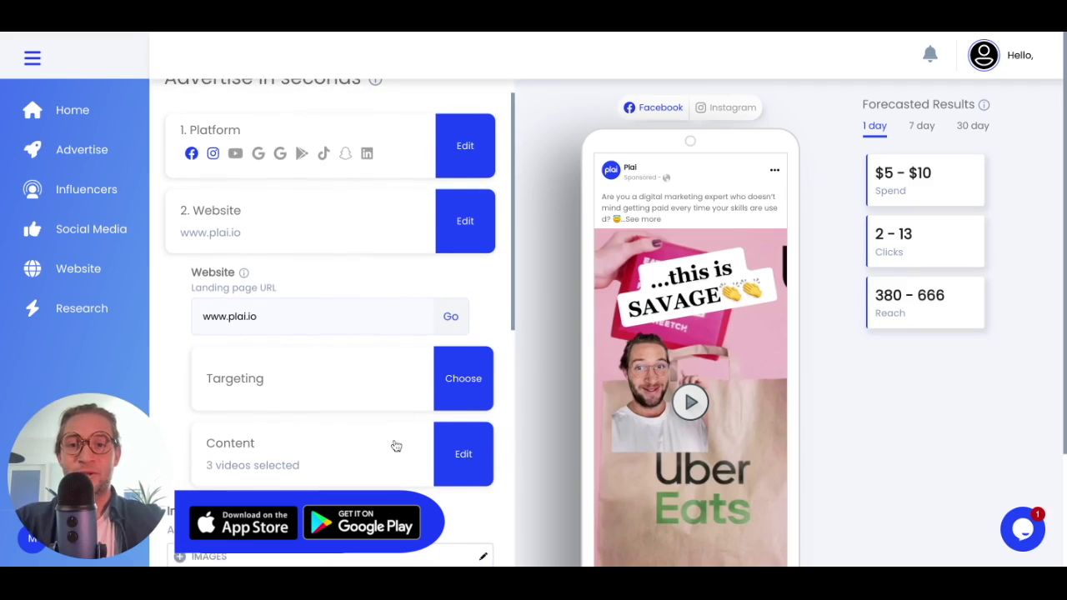
{"action": "scroll", "coordinate": [395, 445], "scroll_direction": "down", "scroll_amount": 5}
{"action": "scroll", "coordinate": [396, 446], "scroll_direction": "down", "scroll_amount": 1}
{"action": "scroll", "coordinate": [396, 446], "scroll_direction": "down", "scroll_amount": 1}
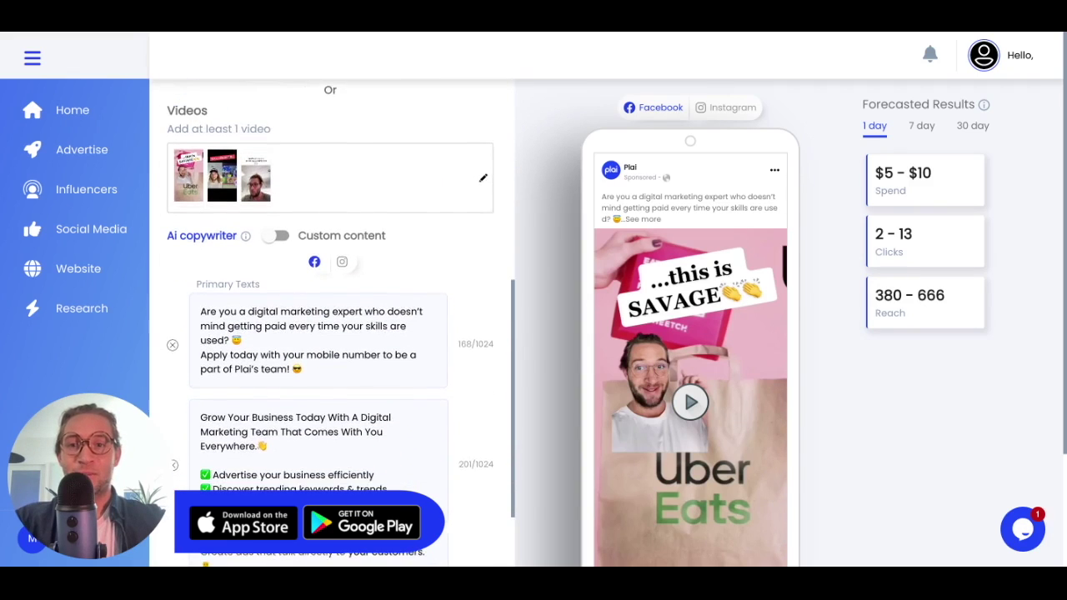
{"action": "scroll", "coordinate": [317, 342], "scroll_direction": "down", "scroll_amount": 1}
{"action": "scroll", "coordinate": [267, 281], "scroll_direction": "down", "scroll_amount": 1}
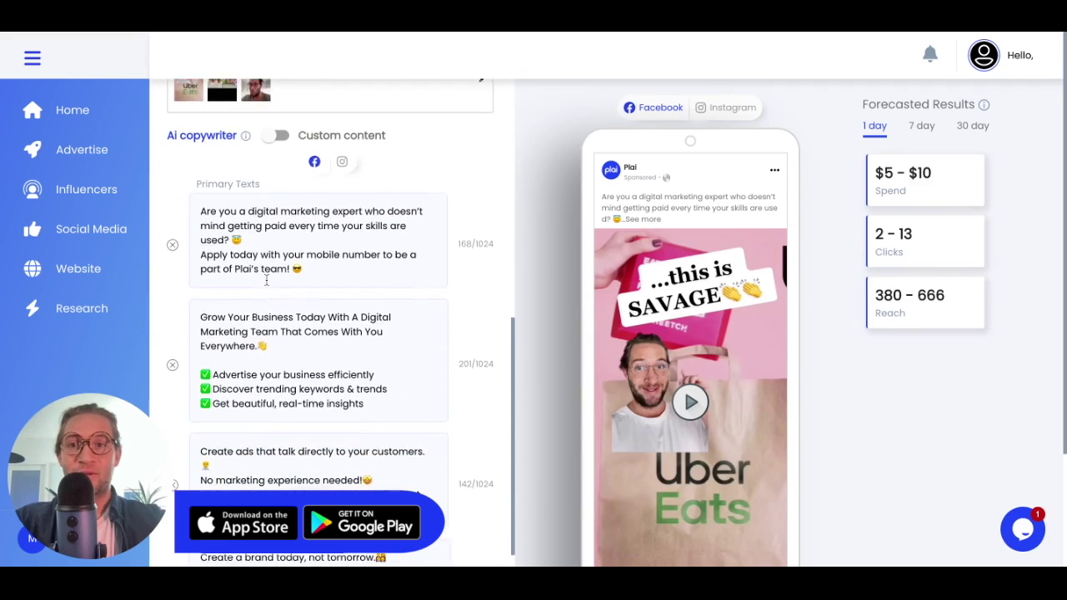
{"action": "scroll", "coordinate": [326, 323], "scroll_direction": "down", "scroll_amount": 1}
{"action": "scroll", "coordinate": [325, 323], "scroll_direction": "down", "scroll_amount": 1}
{"action": "scroll", "coordinate": [325, 324], "scroll_direction": "down", "scroll_amount": 2}
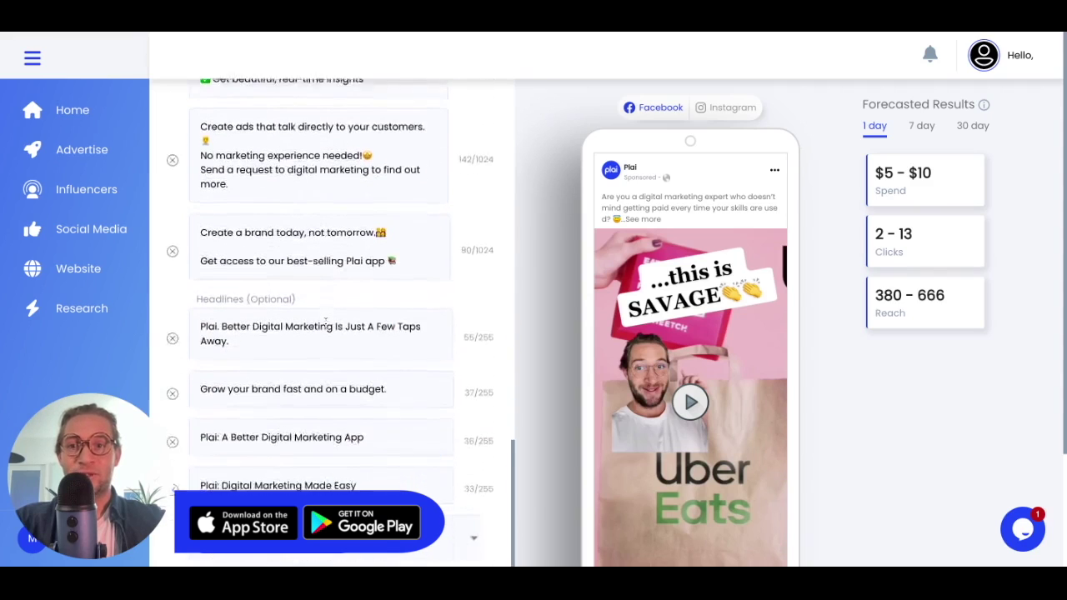
{"action": "scroll", "coordinate": [341, 324], "scroll_direction": "down", "scroll_amount": 1}
{"action": "scroll", "coordinate": [333, 317], "scroll_direction": "up", "scroll_amount": 1}
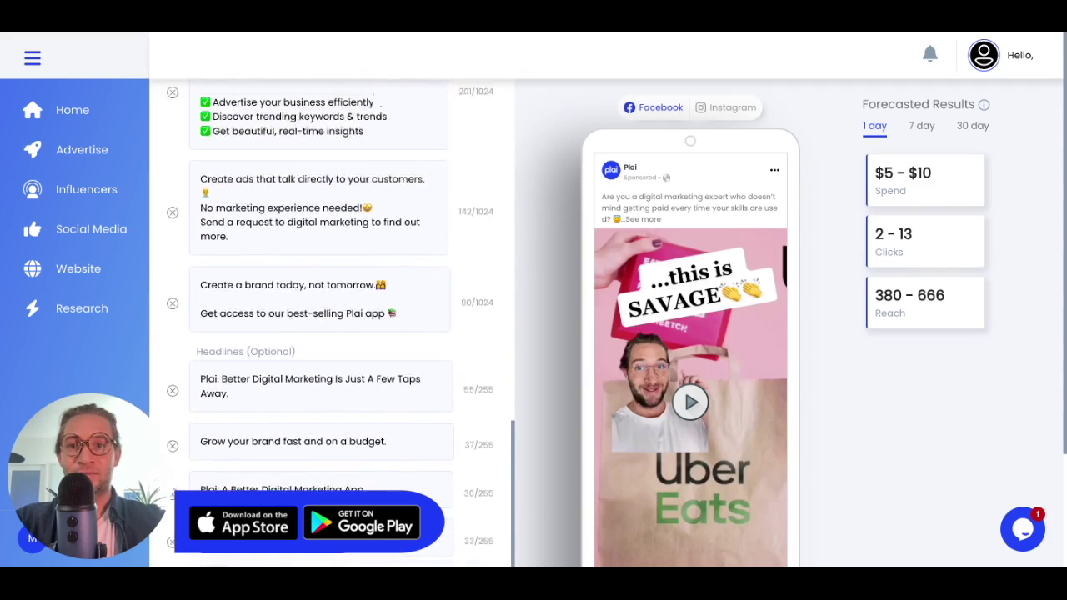
{"action": "scroll", "coordinate": [333, 317], "scroll_direction": "up", "scroll_amount": 2}
{"action": "scroll", "coordinate": [333, 317], "scroll_direction": "up", "scroll_amount": 1}
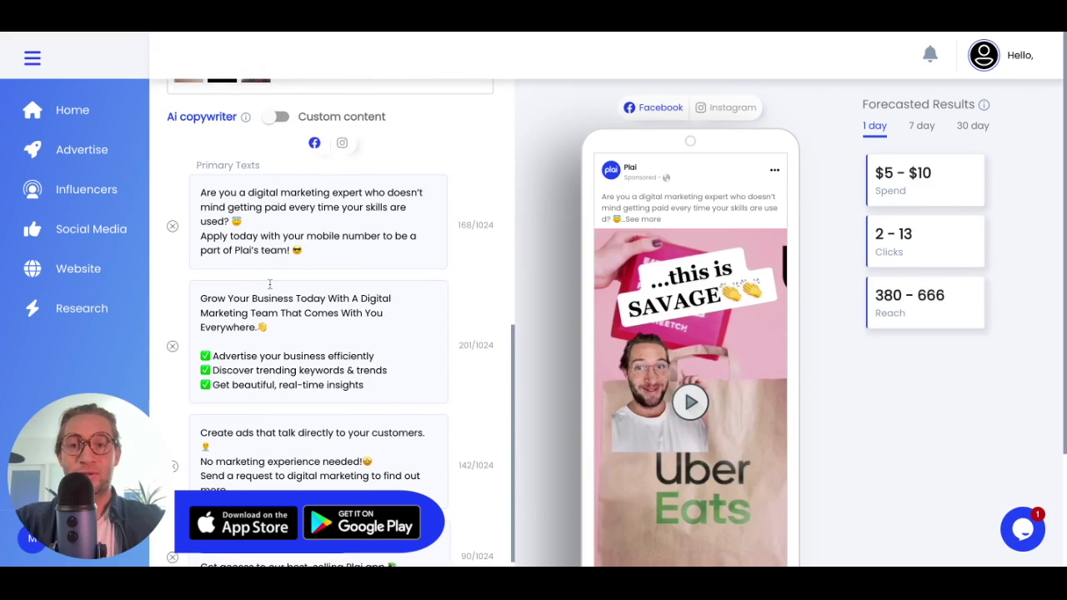
{"action": "scroll", "coordinate": [269, 284], "scroll_direction": "down", "scroll_amount": 1}
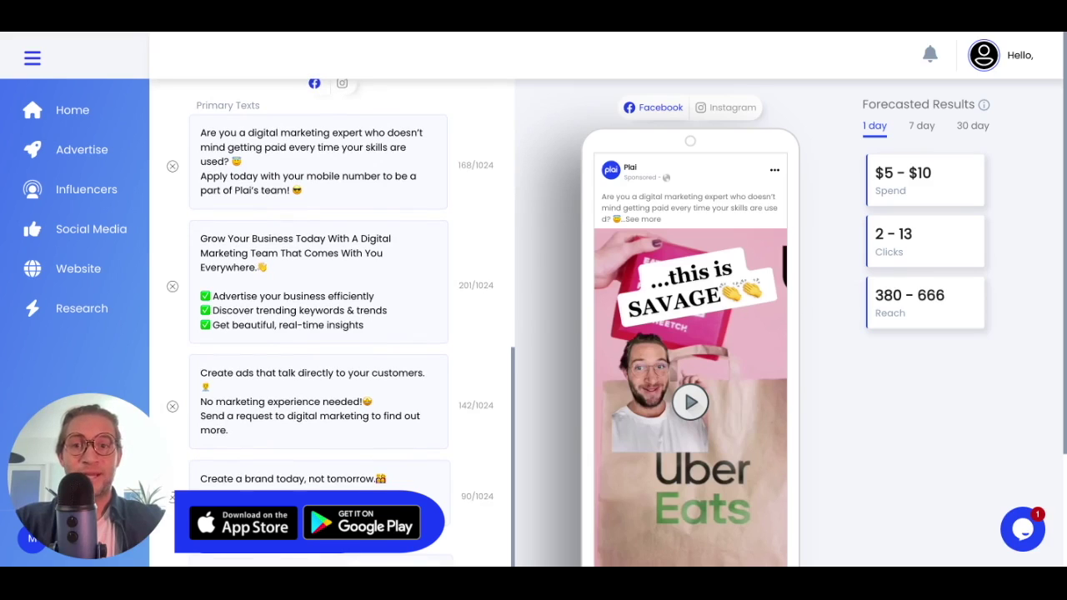
{"action": "scroll", "coordinate": [342, 323], "scroll_direction": "up", "scroll_amount": 1}
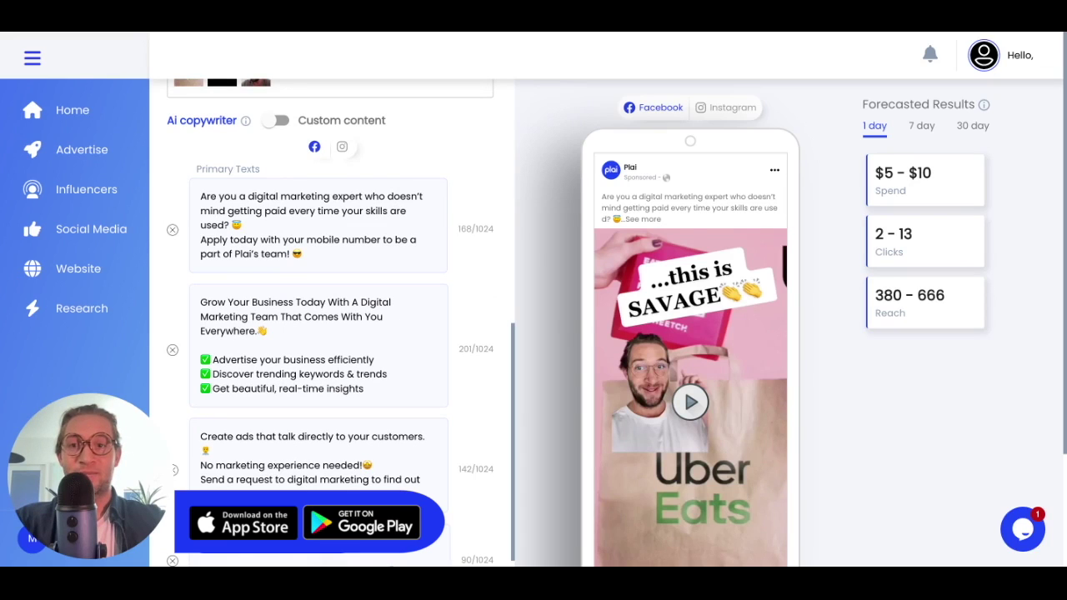
{"action": "scroll", "coordinate": [341, 323], "scroll_direction": "up", "scroll_amount": 1}
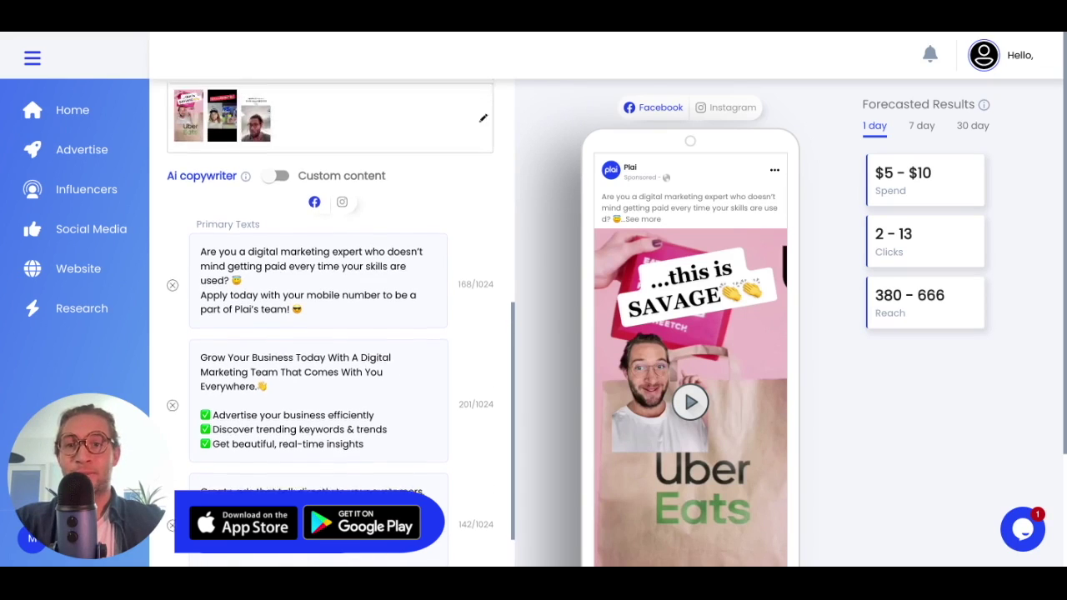
{"action": "scroll", "coordinate": [341, 323], "scroll_direction": "up", "scroll_amount": 2}
{"action": "scroll", "coordinate": [341, 322], "scroll_direction": "up", "scroll_amount": 3}
{"action": "scroll", "coordinate": [341, 322], "scroll_direction": "up", "scroll_amount": 1}
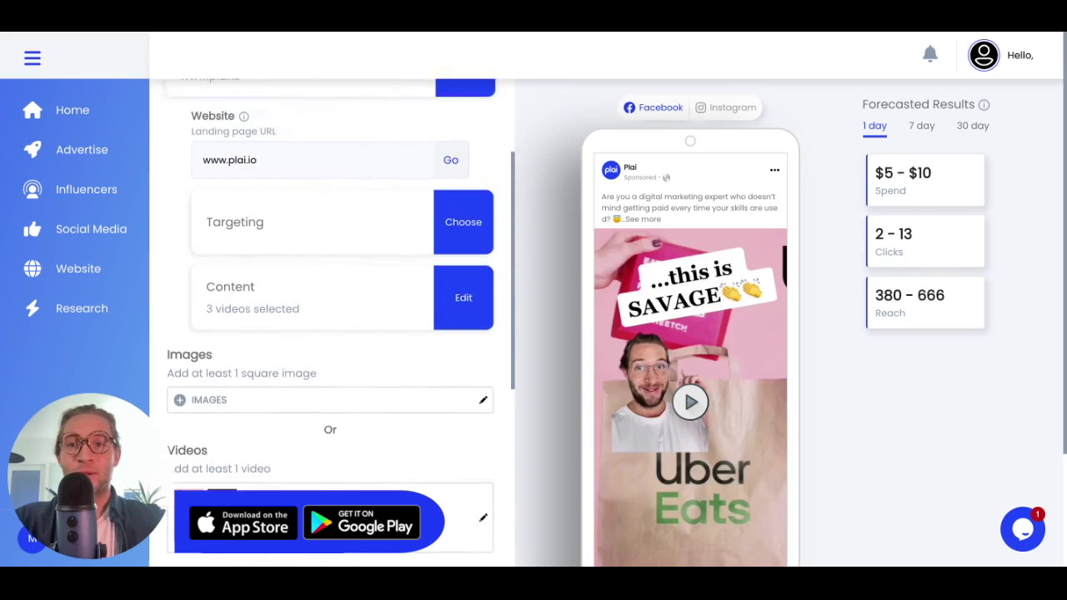
{"action": "left_click", "coordinate": [323, 243]}
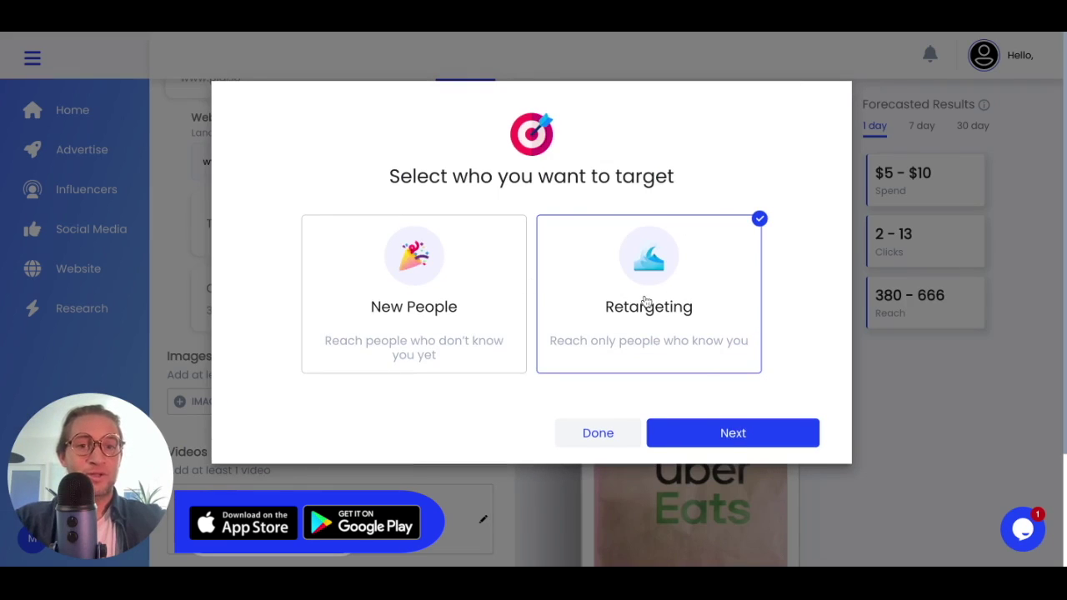
Choose retargeting with an automatically created remarketing audience.
{"action": "left_click", "coordinate": [728, 434]}
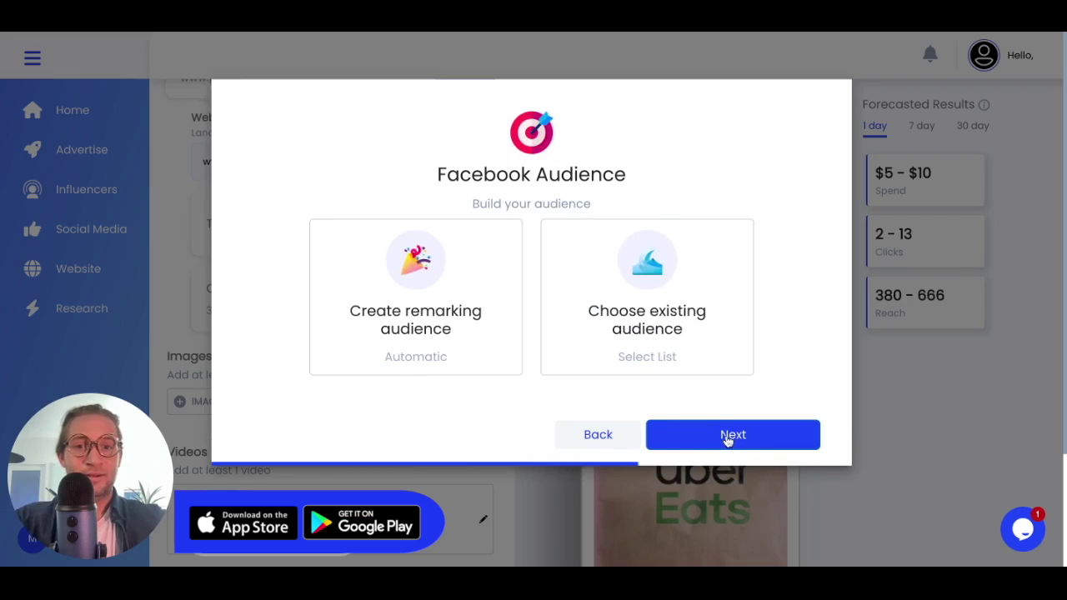
{"action": "left_click", "coordinate": [416, 322]}
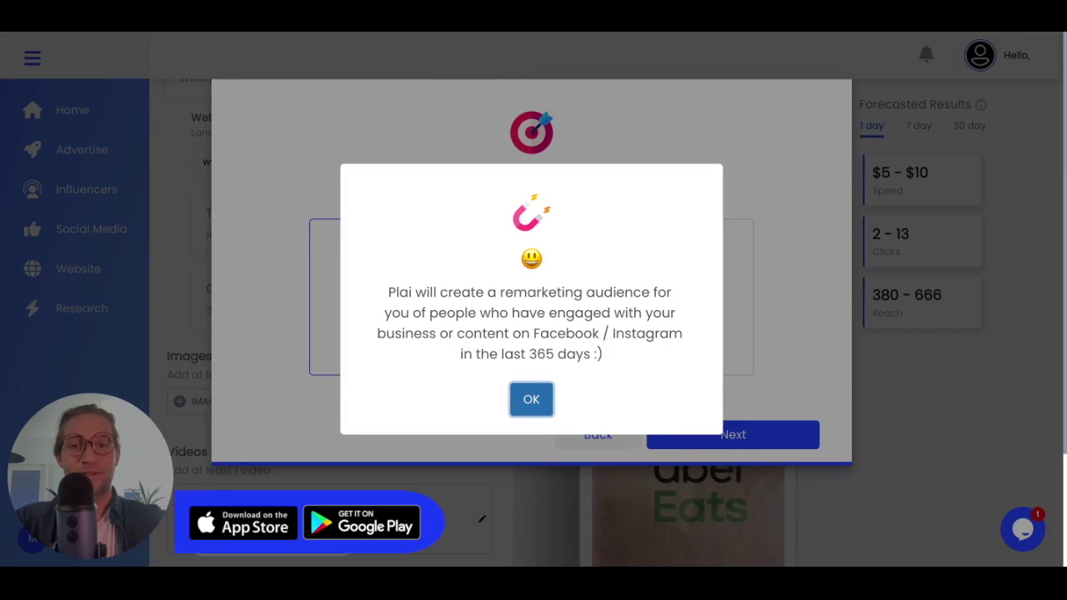
{"action": "key", "text": "Return"}
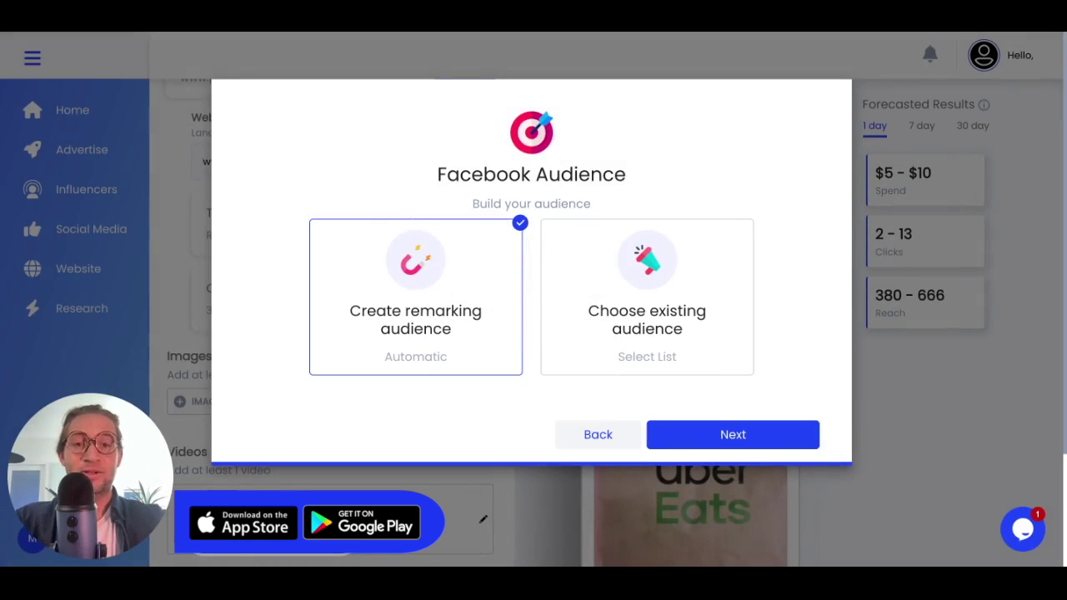
Try the New People option with interest targeting through to the location step.
{"action": "left_click", "coordinate": [582, 435]}
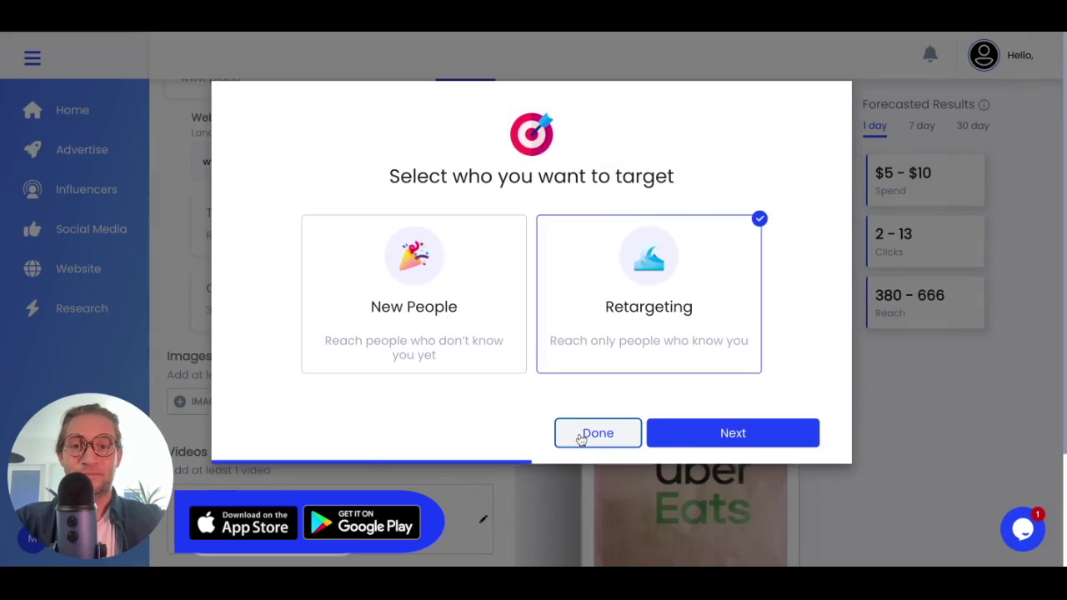
{"action": "left_click", "coordinate": [445, 343]}
{"action": "left_click", "coordinate": [708, 435]}
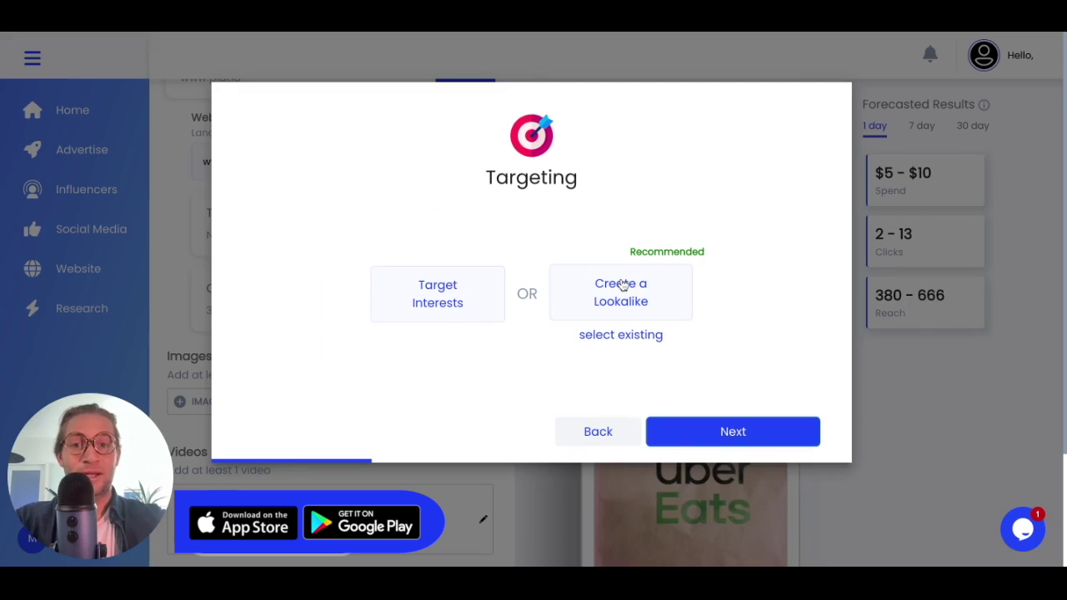
{"action": "left_click", "coordinate": [472, 290]}
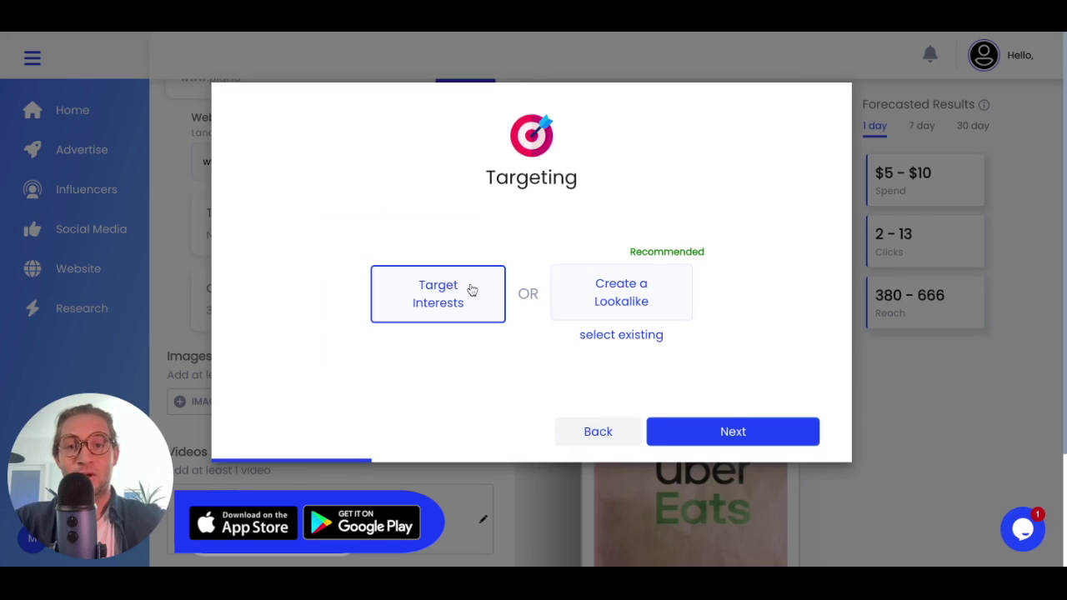
{"action": "left_click", "coordinate": [715, 443]}
{"action": "scroll", "coordinate": [551, 376], "scroll_direction": "down", "scroll_amount": 2}
{"action": "scroll", "coordinate": [551, 376], "scroll_direction": "down", "scroll_amount": 1}
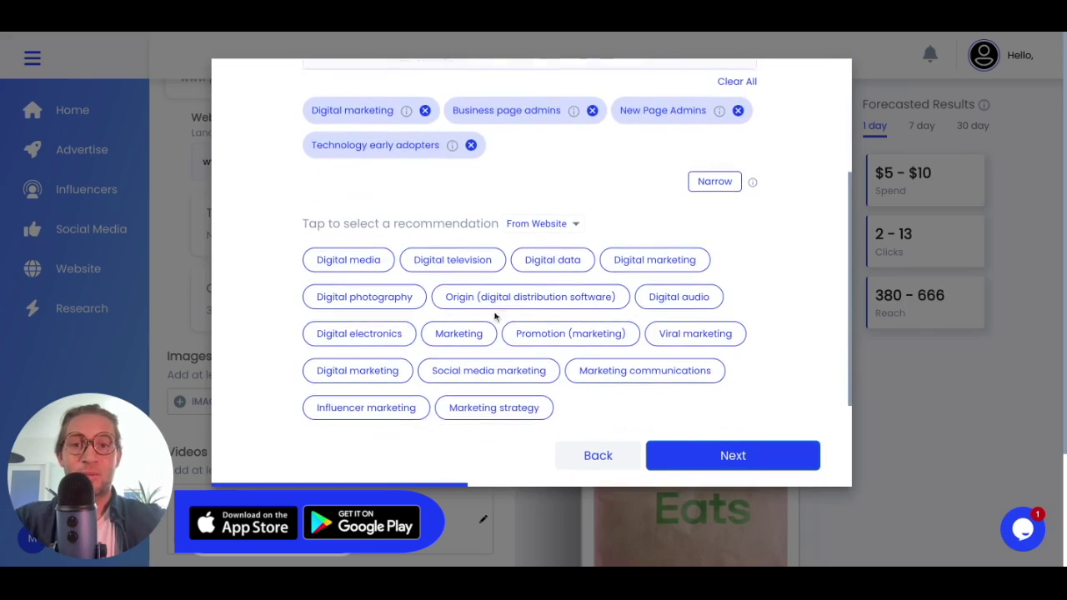
{"action": "scroll", "coordinate": [537, 379], "scroll_direction": "up", "scroll_amount": 2}
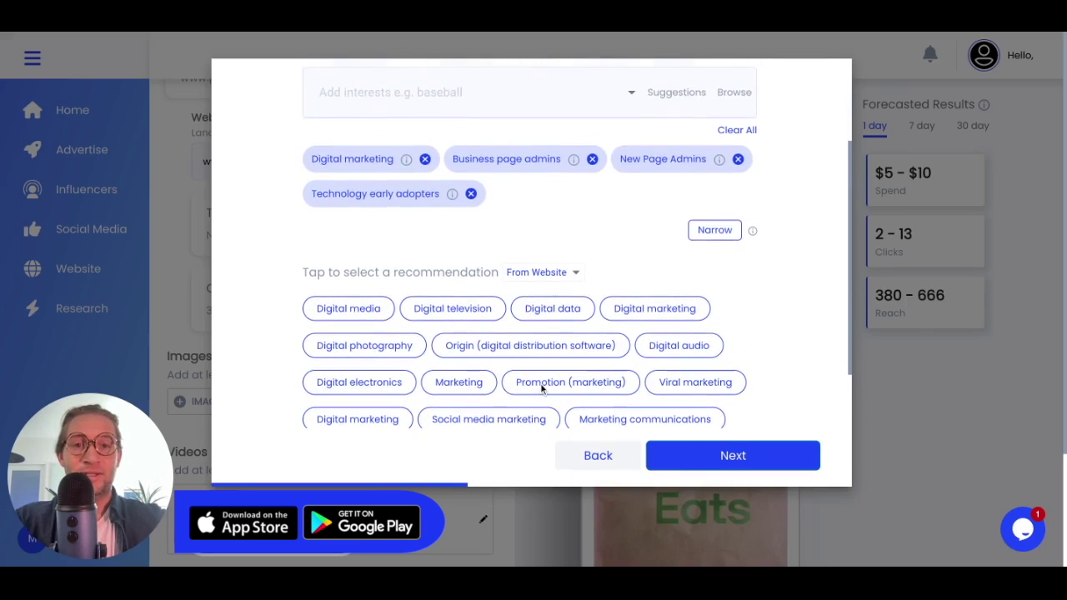
{"action": "scroll", "coordinate": [538, 380], "scroll_direction": "up", "scroll_amount": 2}
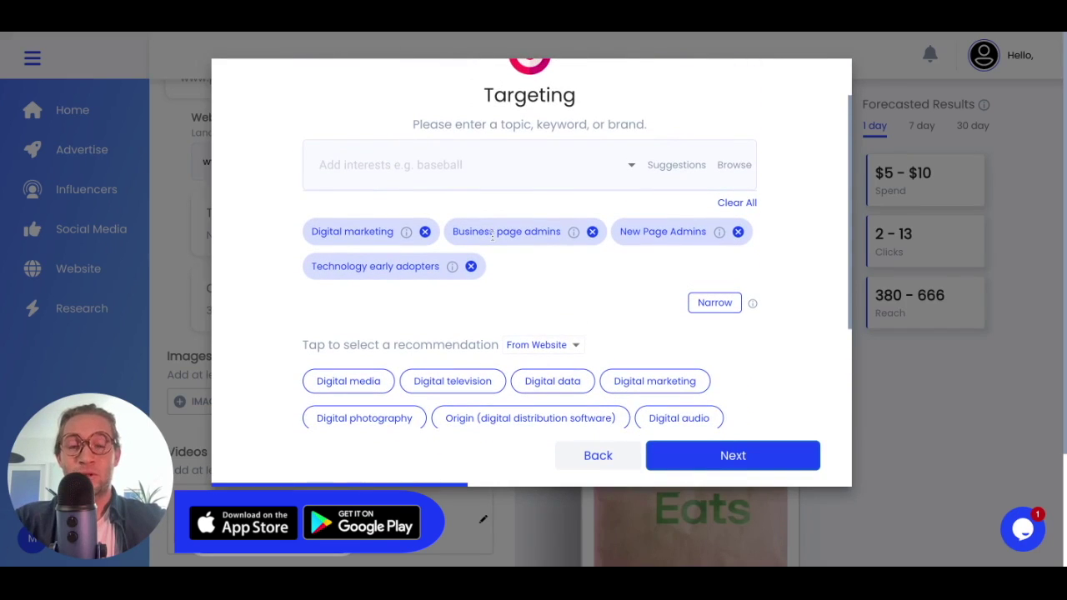
{"action": "scroll", "coordinate": [565, 303], "scroll_direction": "up", "scroll_amount": 1}
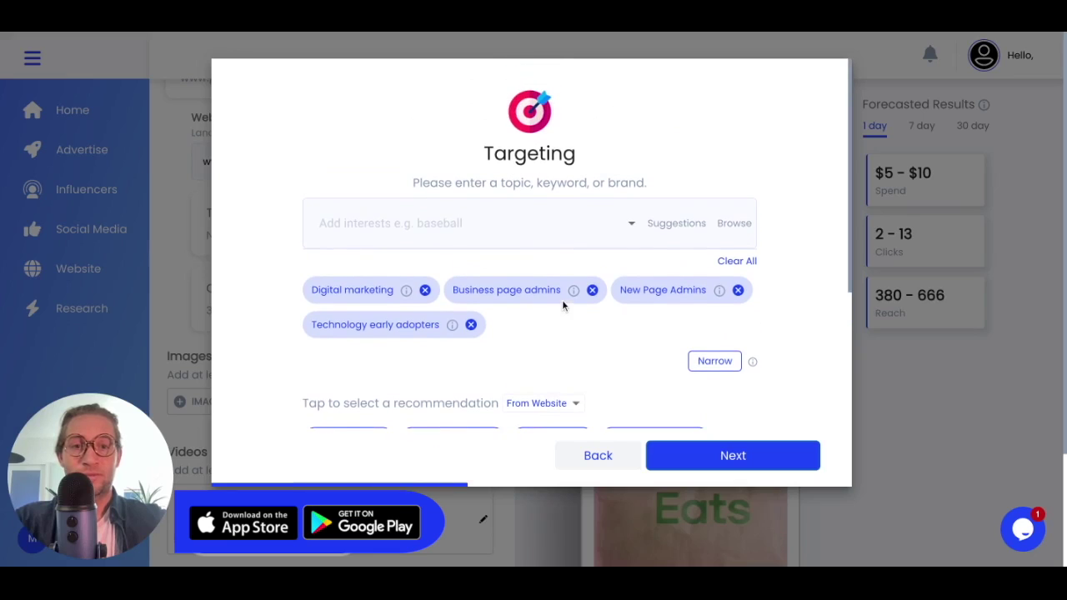
{"action": "left_click", "coordinate": [693, 458]}
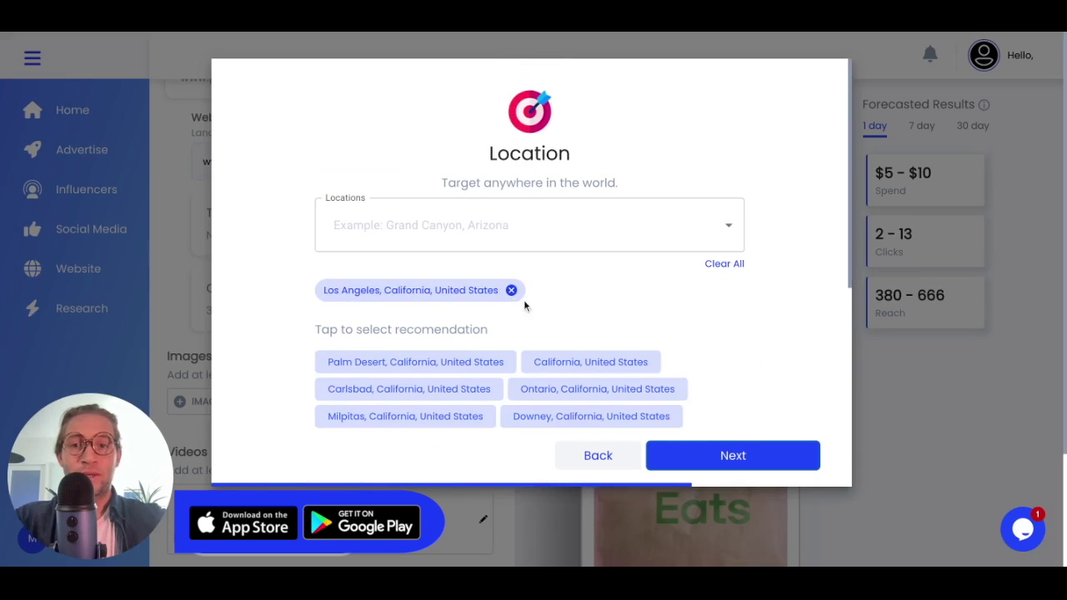
{"action": "scroll", "coordinate": [614, 340], "scroll_direction": "down", "scroll_amount": 1}
{"action": "scroll", "coordinate": [615, 340], "scroll_direction": "up", "scroll_amount": 1}
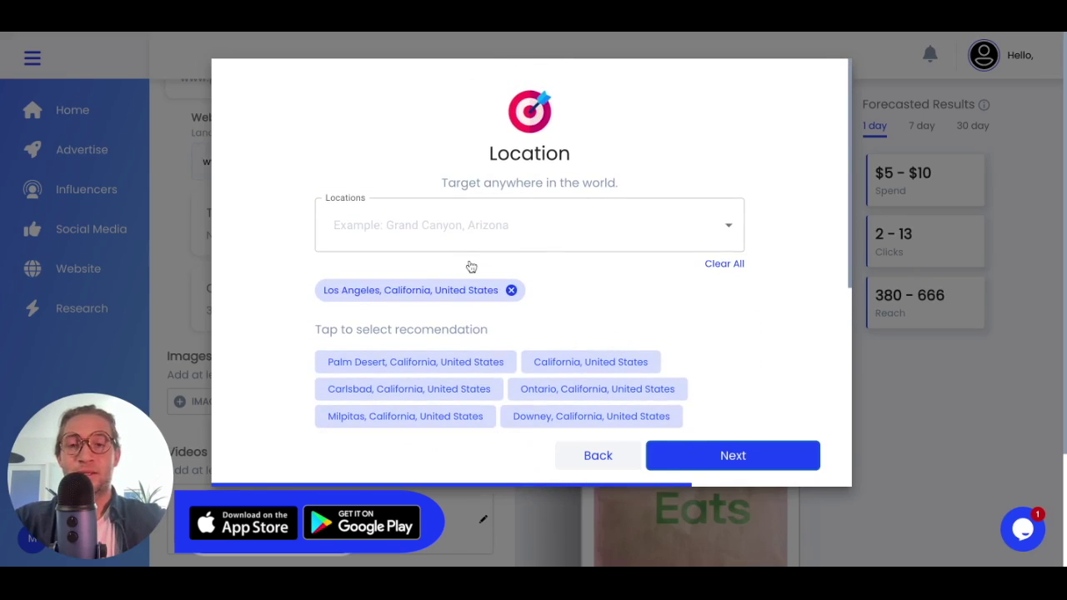
Switch the audience back to retargeting and finish the Facebook Audience step.
{"action": "left_click", "coordinate": [598, 455]}
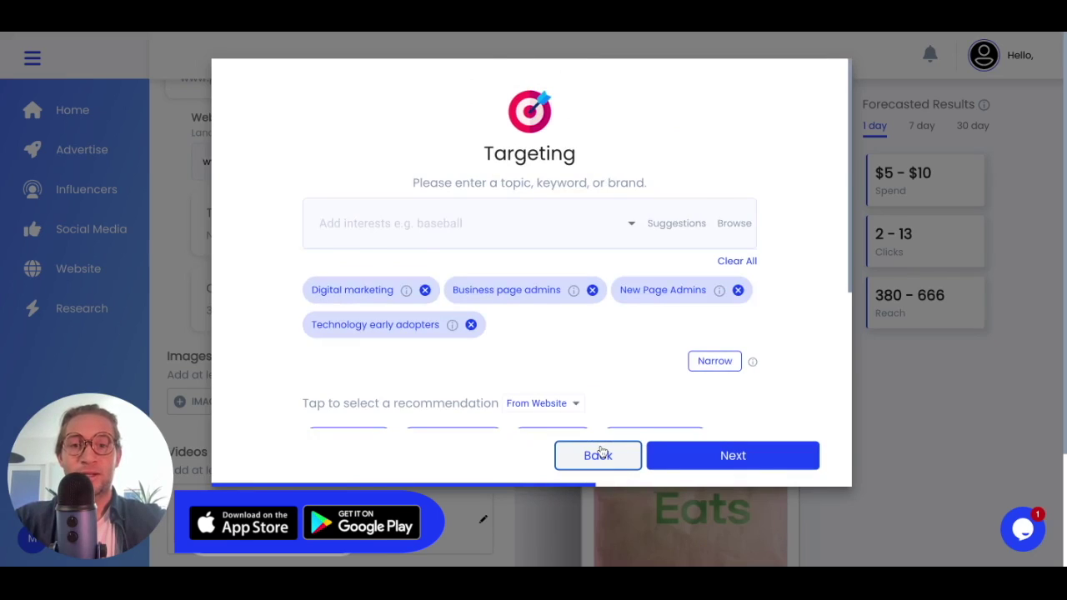
{"action": "left_click", "coordinate": [596, 432]}
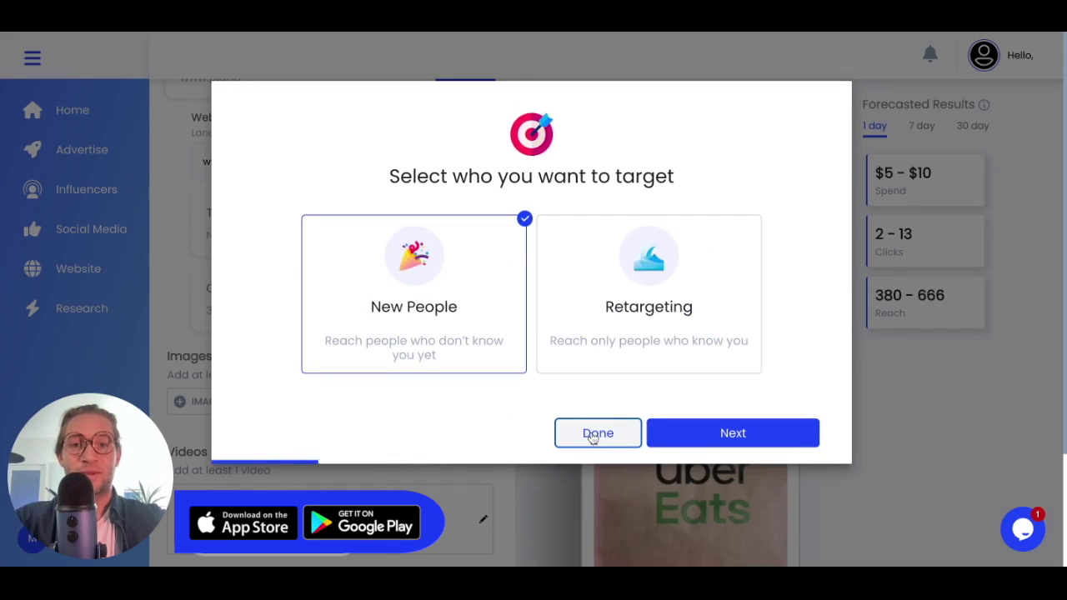
{"action": "left_click", "coordinate": [619, 324]}
{"action": "left_click", "coordinate": [715, 442]}
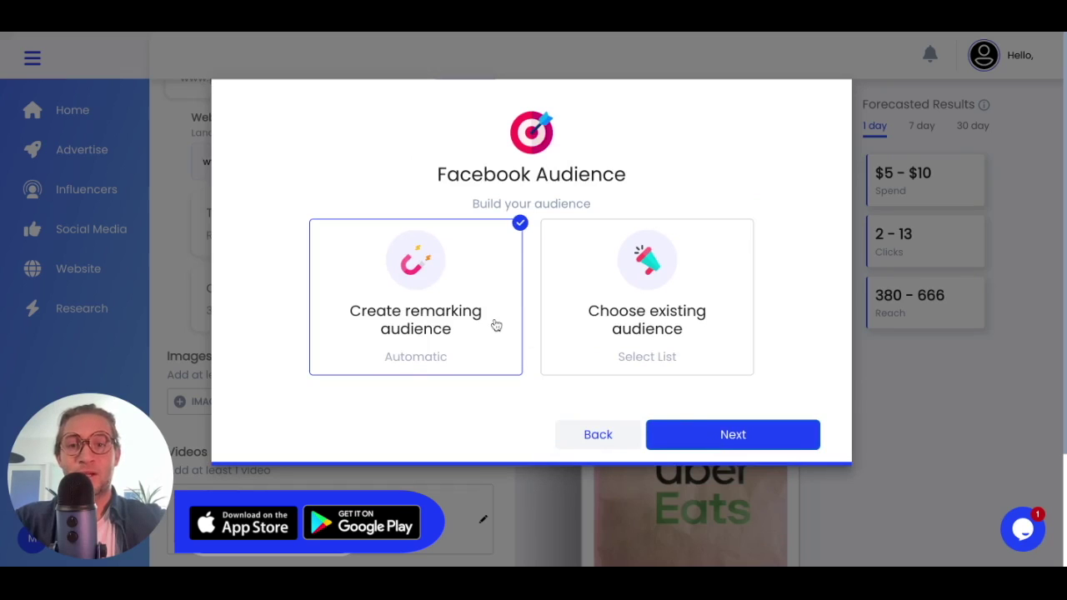
{"action": "left_click", "coordinate": [698, 439]}
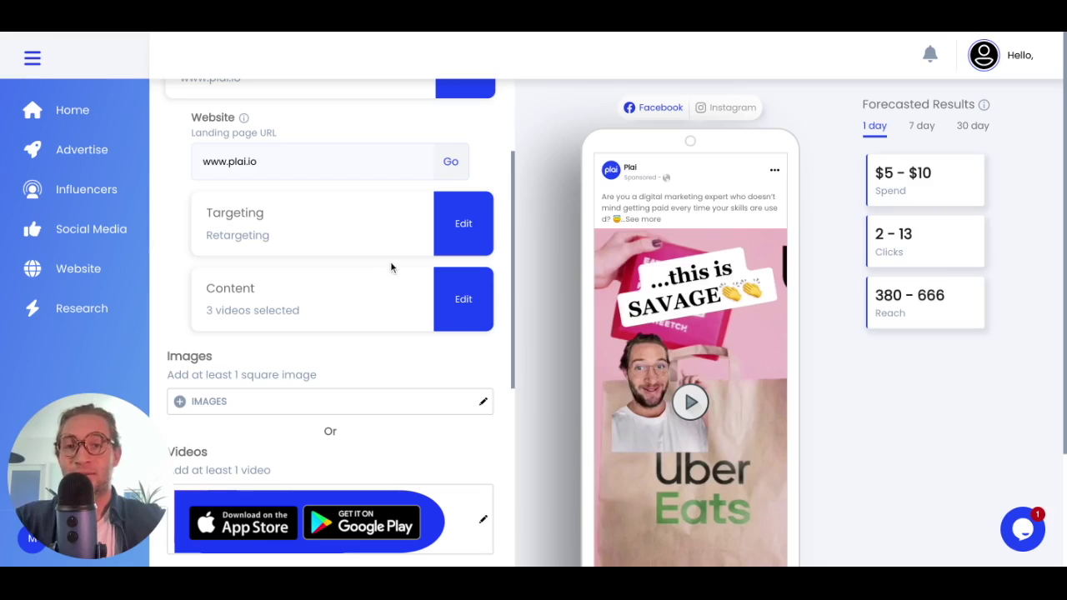
Scroll the ad form down to the three selected video thumbnails.
{"action": "scroll", "coordinate": [330, 323], "scroll_direction": "down", "scroll_amount": 1}
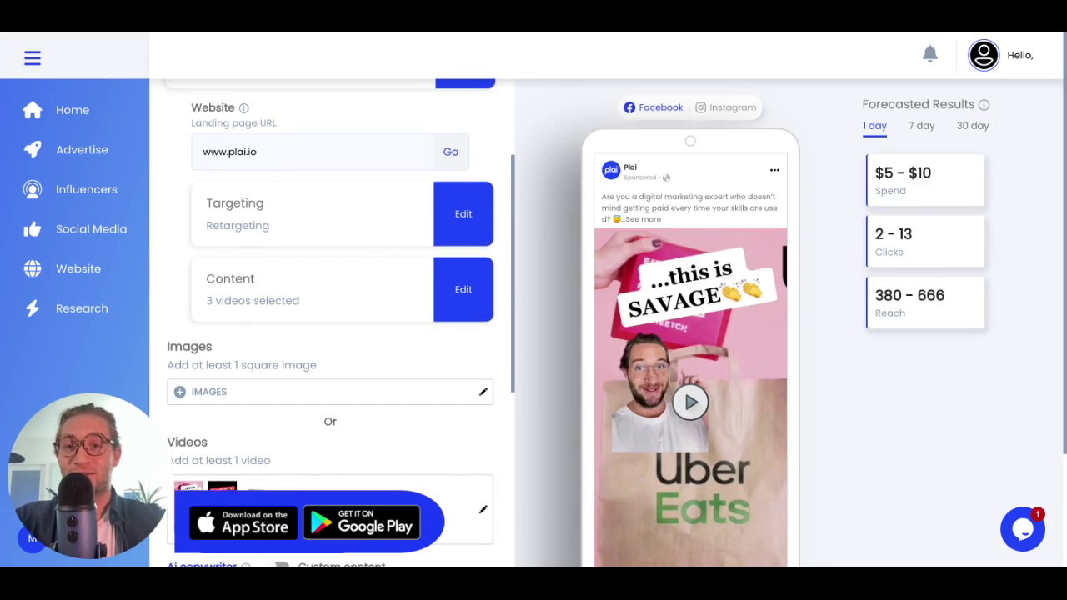
{"action": "scroll", "coordinate": [362, 390], "scroll_direction": "down", "scroll_amount": 1}
{"action": "scroll", "coordinate": [363, 390], "scroll_direction": "down", "scroll_amount": 1}
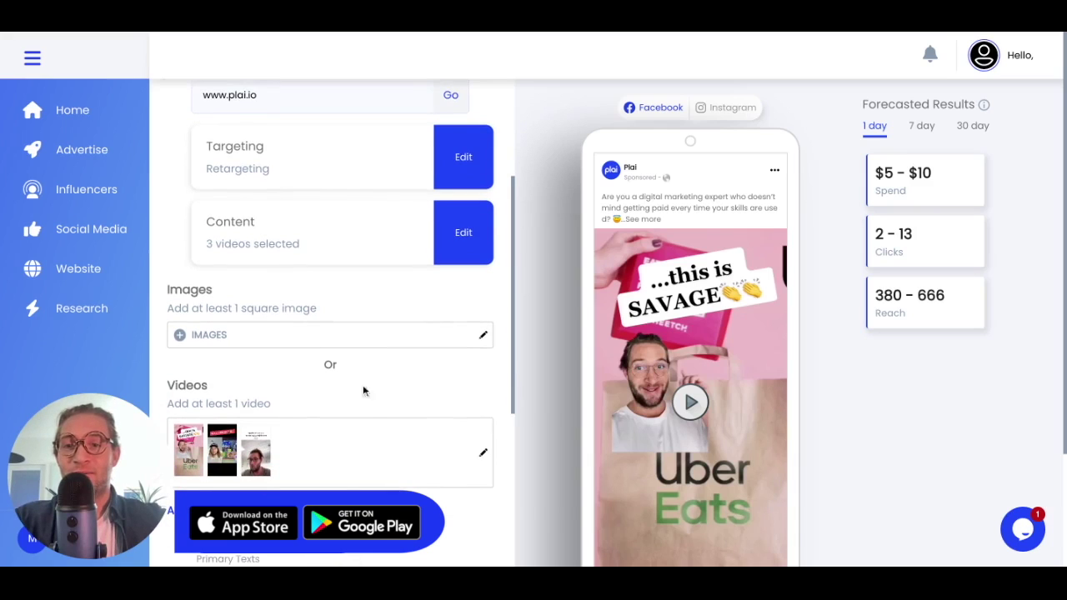
Add two Shutterstock 'Digital marketing' clips to the ad's videos.
{"action": "scroll", "coordinate": [353, 460], "scroll_direction": "down", "scroll_amount": 3}
{"action": "scroll", "coordinate": [354, 460], "scroll_direction": "down", "scroll_amount": 2}
{"action": "scroll", "coordinate": [353, 460], "scroll_direction": "up", "scroll_amount": 2}
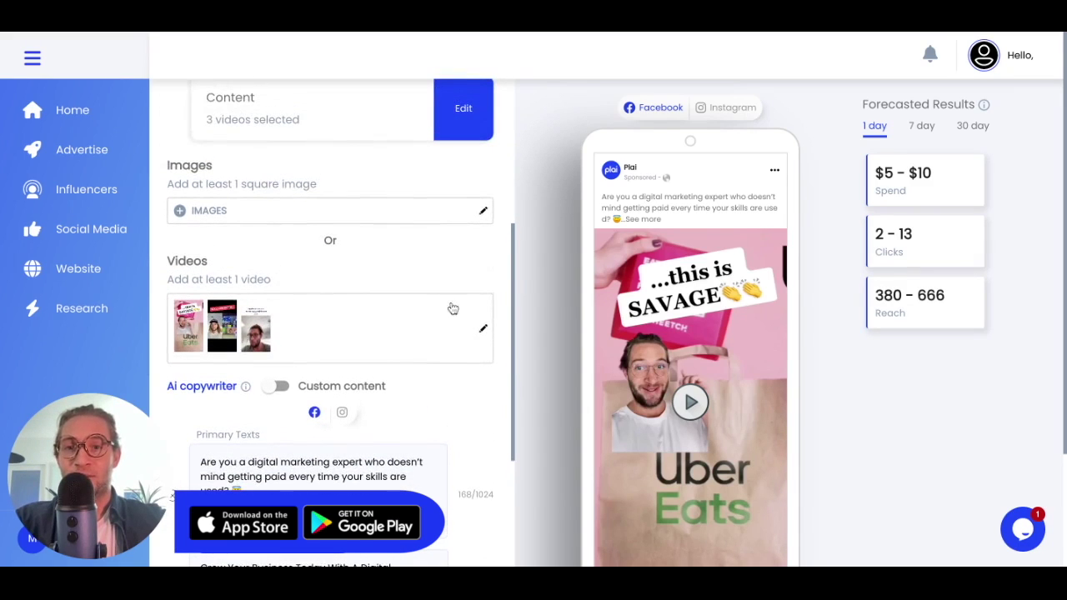
{"action": "left_click", "coordinate": [463, 330]}
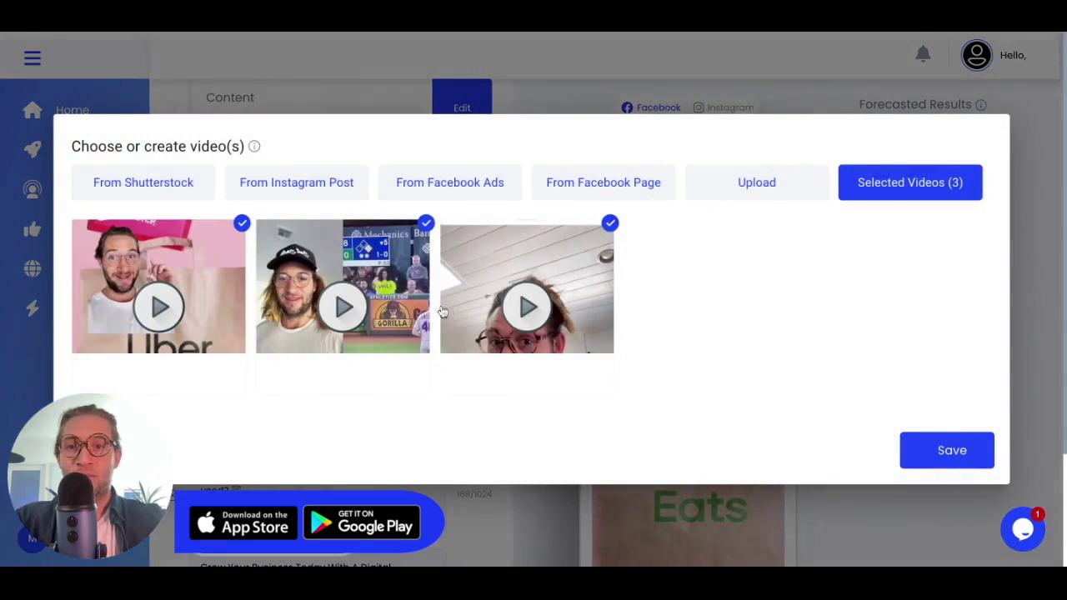
{"action": "left_click", "coordinate": [298, 194]}
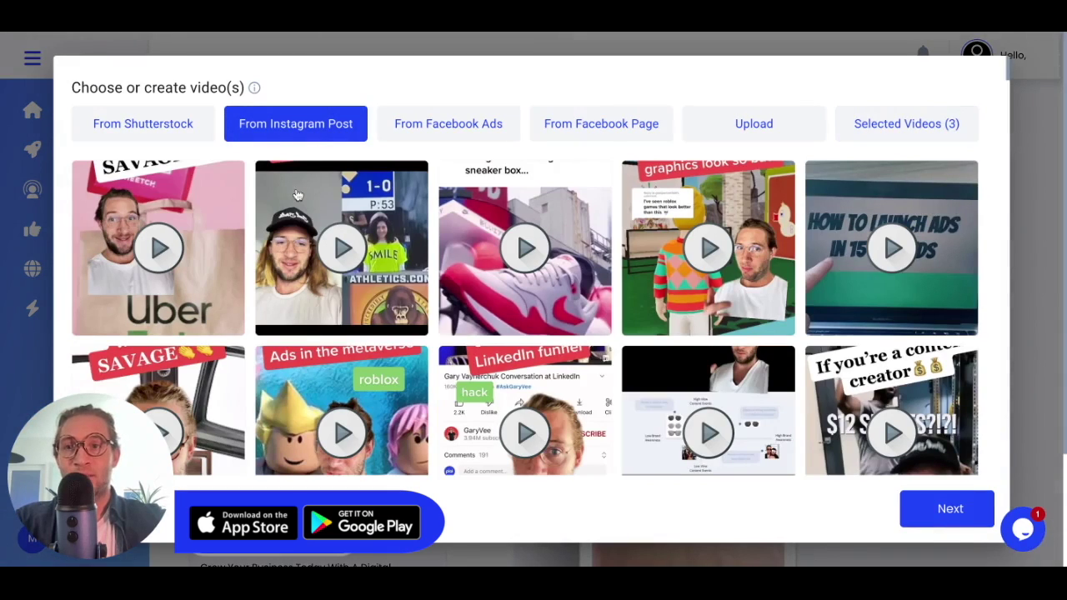
{"action": "left_click", "coordinate": [142, 124]}
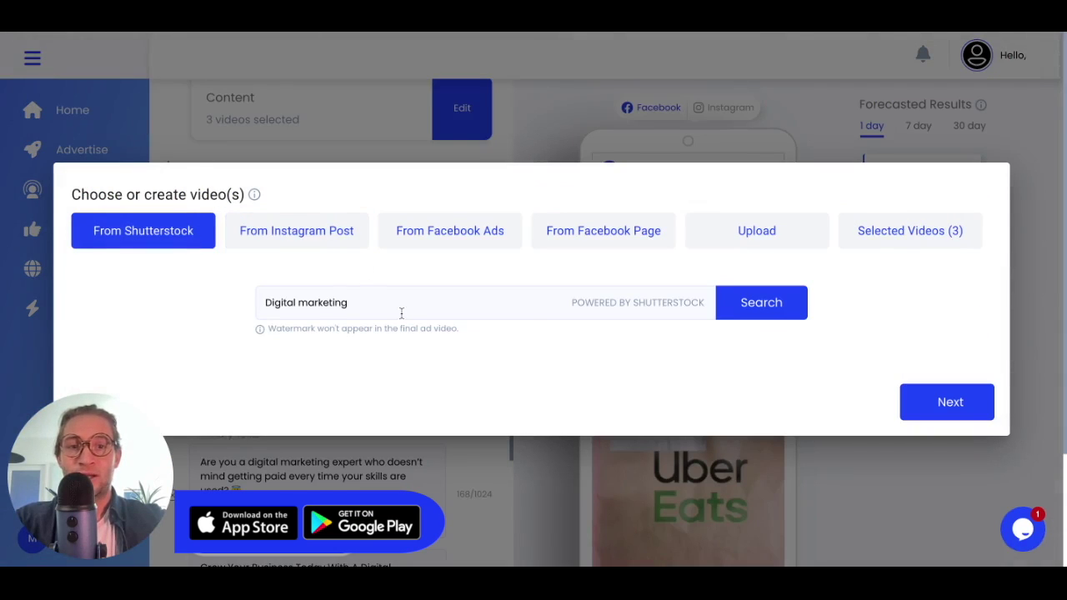
{"action": "left_click", "coordinate": [765, 313]}
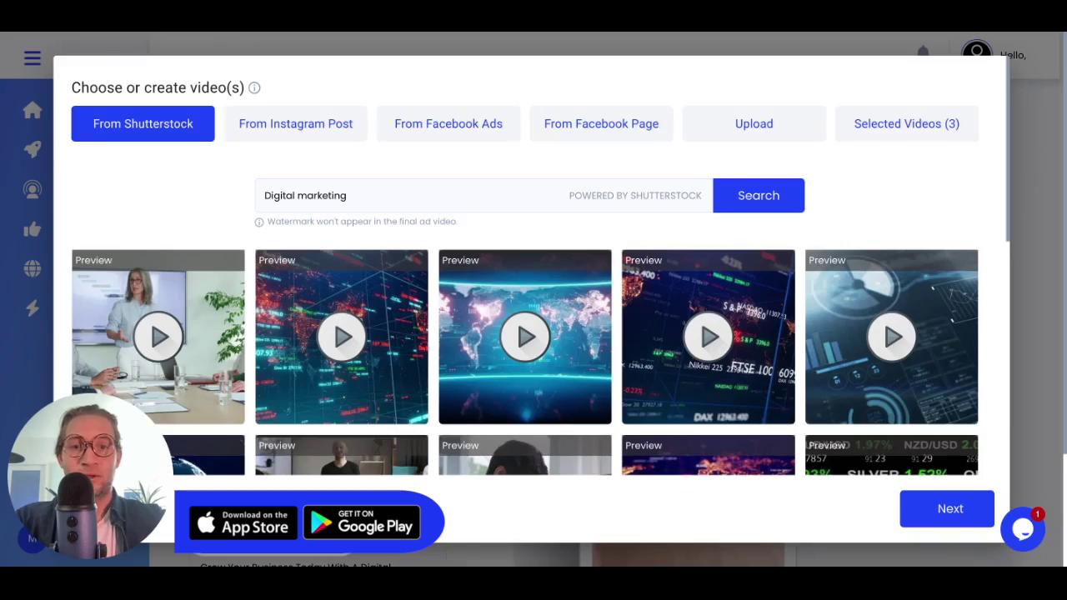
{"action": "scroll", "coordinate": [730, 312], "scroll_direction": "down", "scroll_amount": 2}
{"action": "scroll", "coordinate": [730, 312], "scroll_direction": "down", "scroll_amount": 2}
{"action": "left_click", "coordinate": [729, 312]}
{"action": "left_click", "coordinate": [572, 277]}
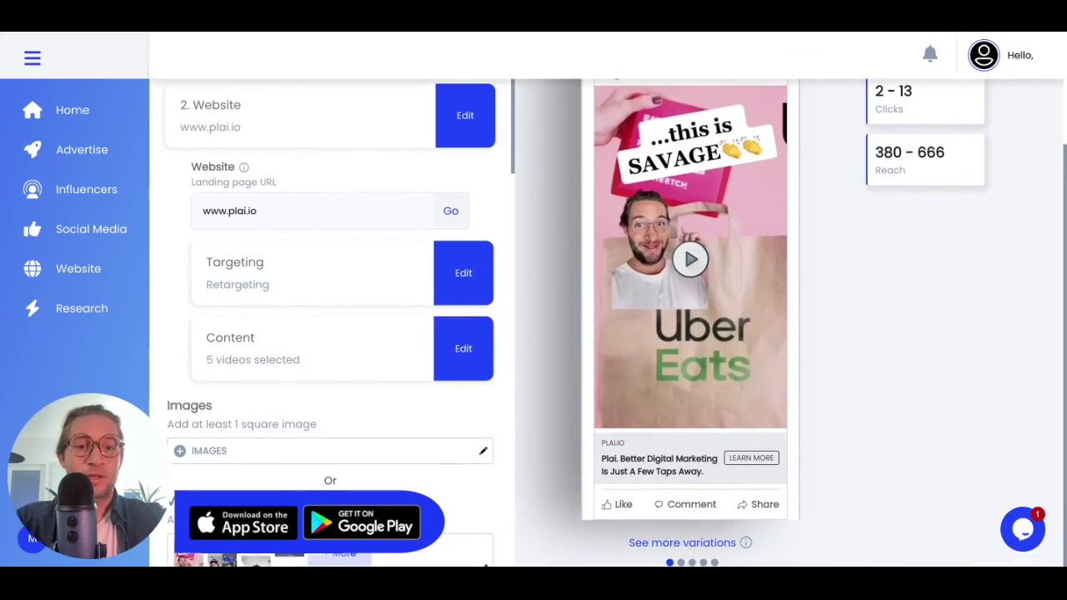
{"action": "left_click", "coordinate": [701, 543]}
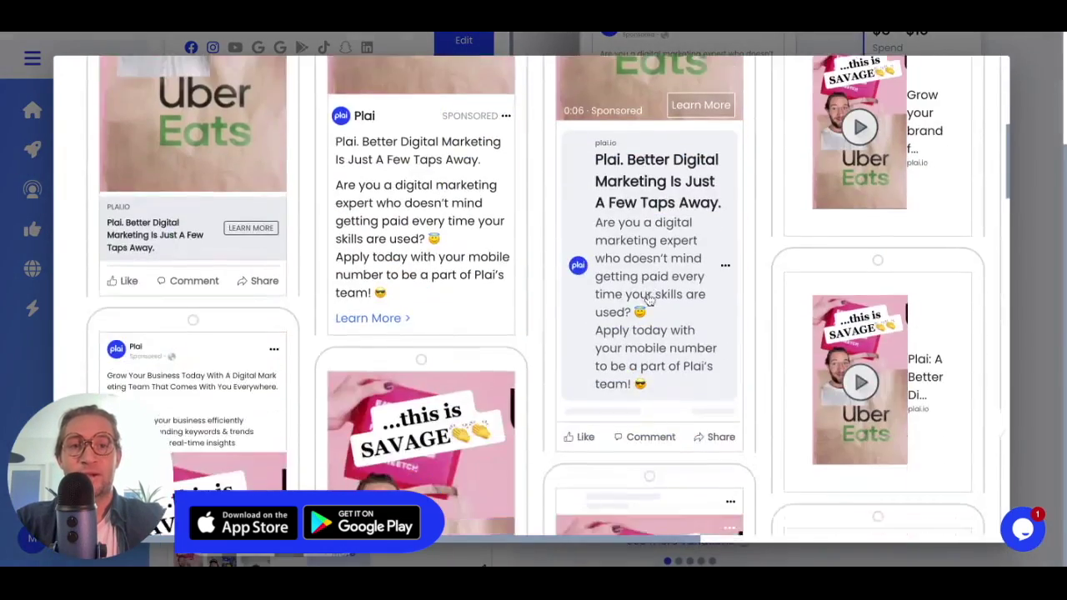
{"action": "scroll", "coordinate": [648, 300], "scroll_direction": "down", "scroll_amount": 4}
{"action": "scroll", "coordinate": [648, 301], "scroll_direction": "down", "scroll_amount": 1}
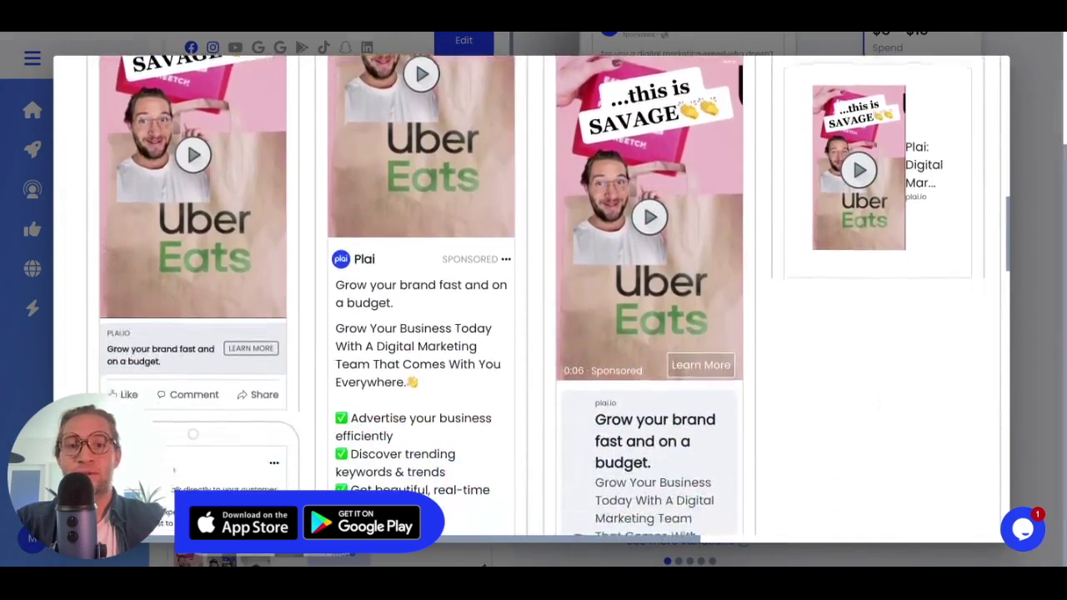
{"action": "scroll", "coordinate": [542, 295], "scroll_direction": "down", "scroll_amount": 3}
{"action": "scroll", "coordinate": [542, 295], "scroll_direction": "down", "scroll_amount": 1}
{"action": "scroll", "coordinate": [542, 295], "scroll_direction": "down", "scroll_amount": 2}
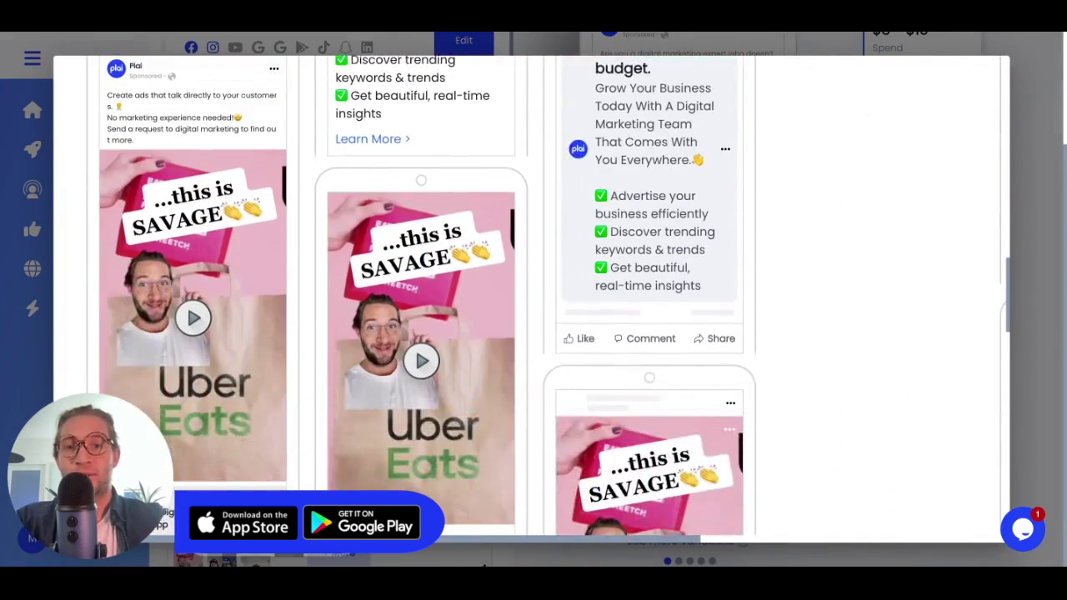
{"action": "key", "text": "Escape"}
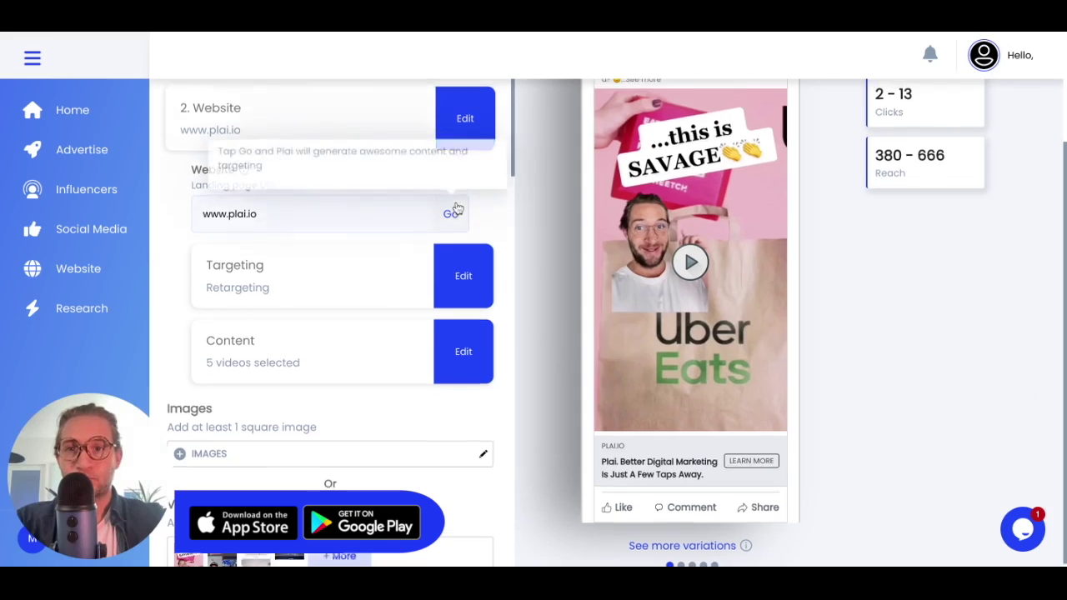
Set the Facebook daily budget to $5, keeping Instagram at $2.
{"action": "left_click", "coordinate": [352, 204]}
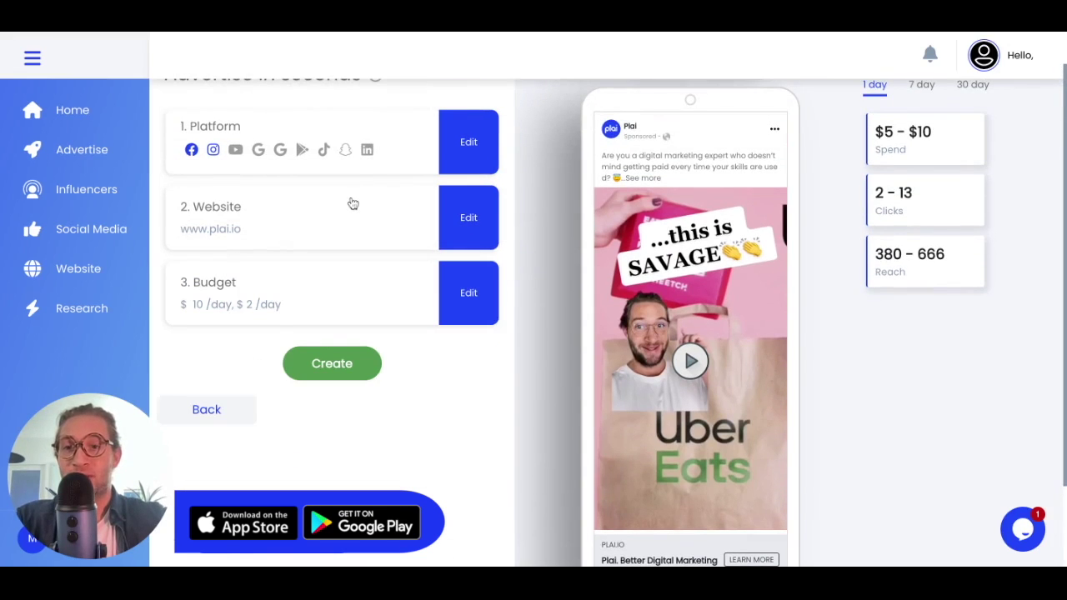
{"action": "left_click", "coordinate": [372, 302]}
{"action": "scroll", "coordinate": [333, 325], "scroll_direction": "down", "scroll_amount": 1}
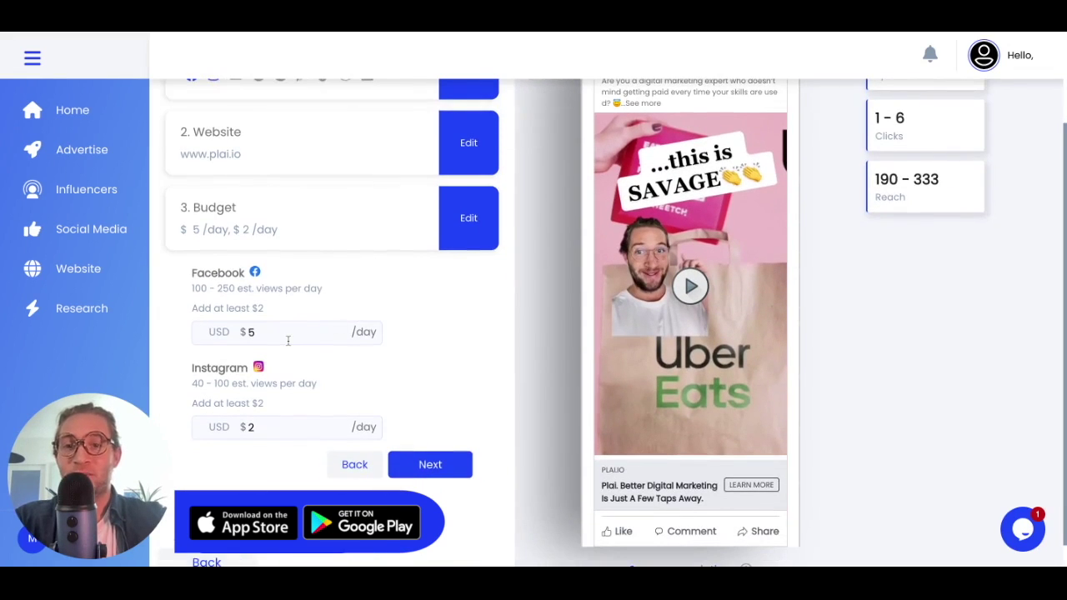
{"action": "left_click", "coordinate": [288, 340]}
{"action": "key", "text": "BackSpace"}
{"action": "type", "text": "0"}
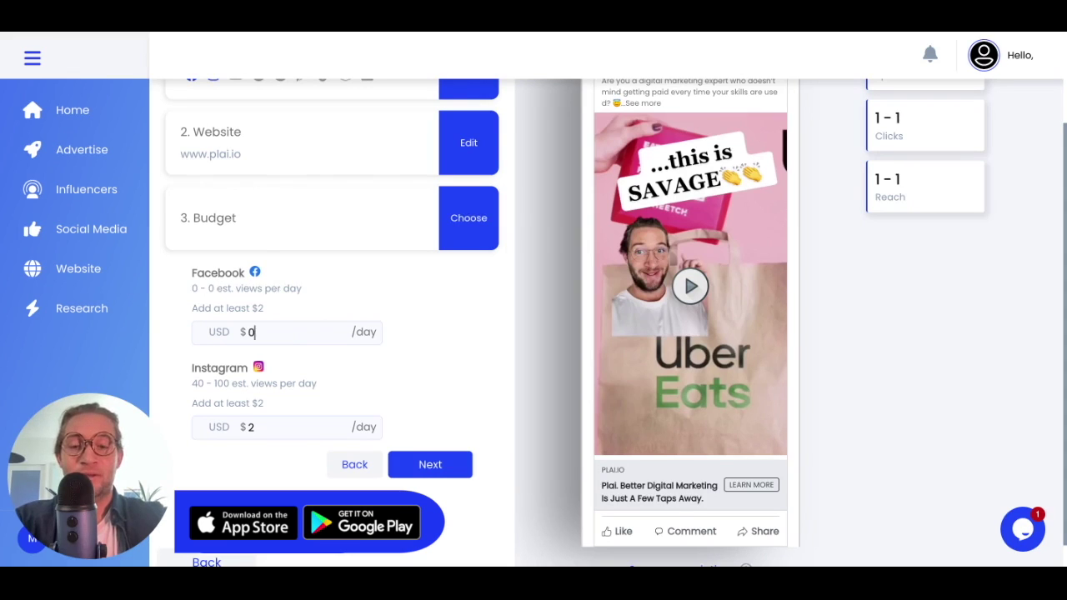
{"action": "key", "text": "BackSpace"}
{"action": "type", "text": "5"}
{"action": "left_click", "coordinate": [280, 427]}
{"action": "type", "text": "0"}
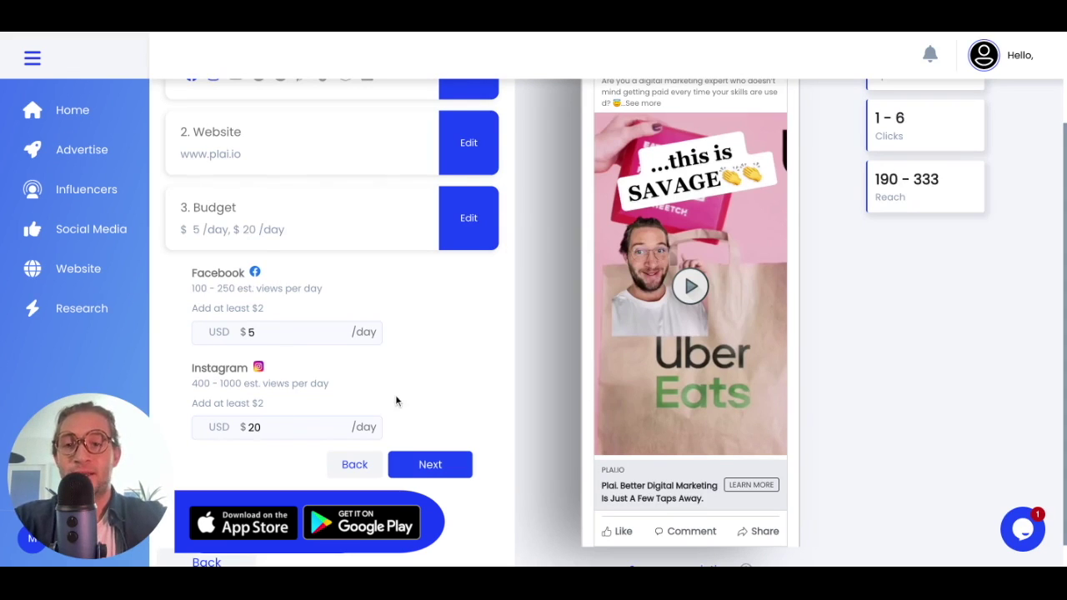
{"action": "key", "text": "BackSpace"}
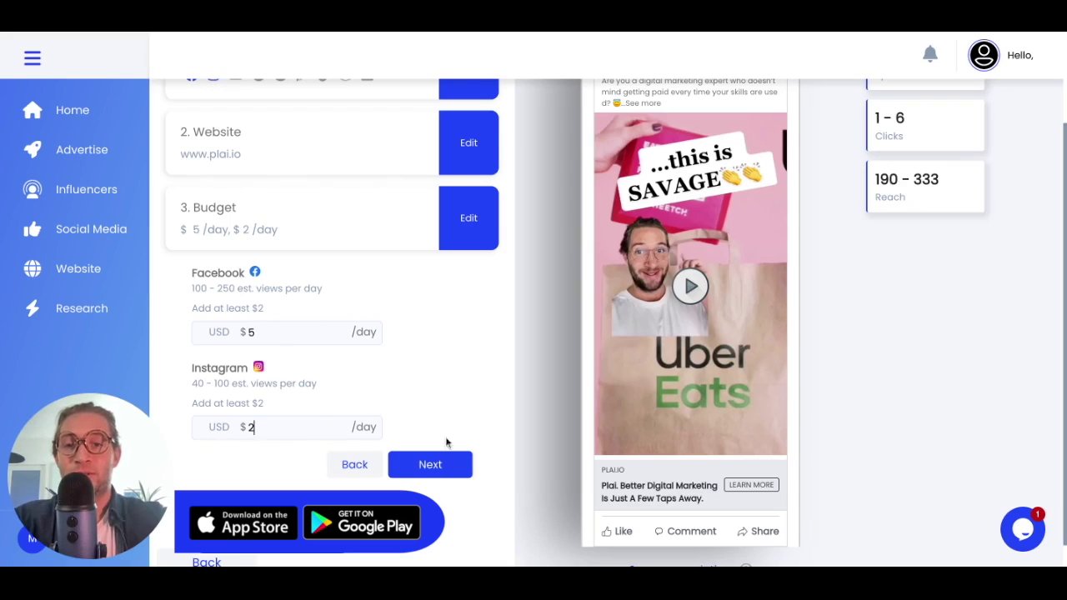
{"action": "left_click", "coordinate": [432, 471]}
Create and confirm the Facebook and Instagram ads, then view their insights.
{"action": "left_click", "coordinate": [360, 299]}
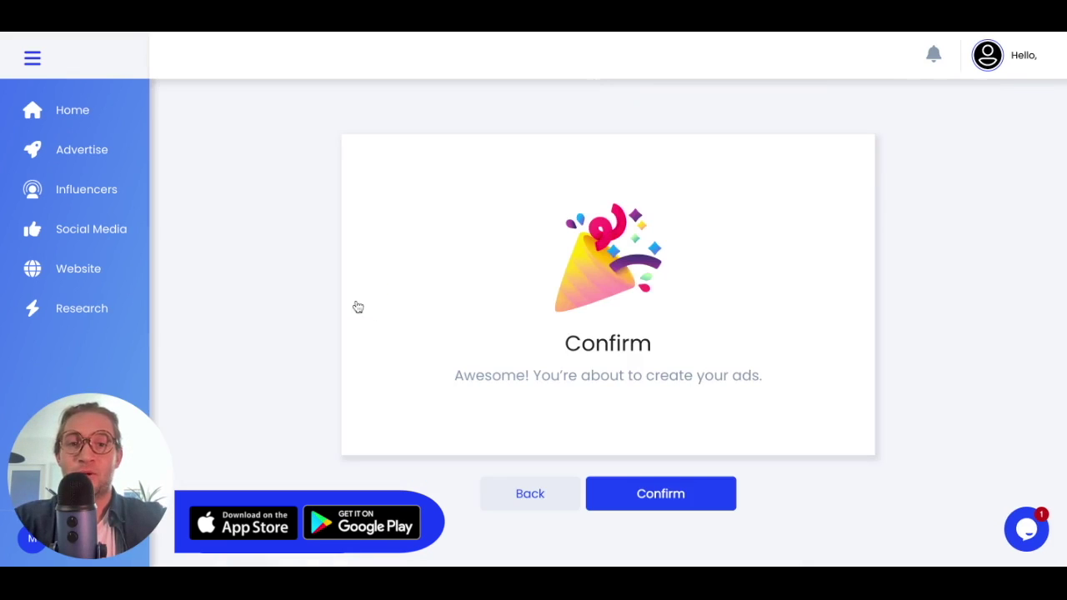
{"action": "left_click", "coordinate": [639, 493]}
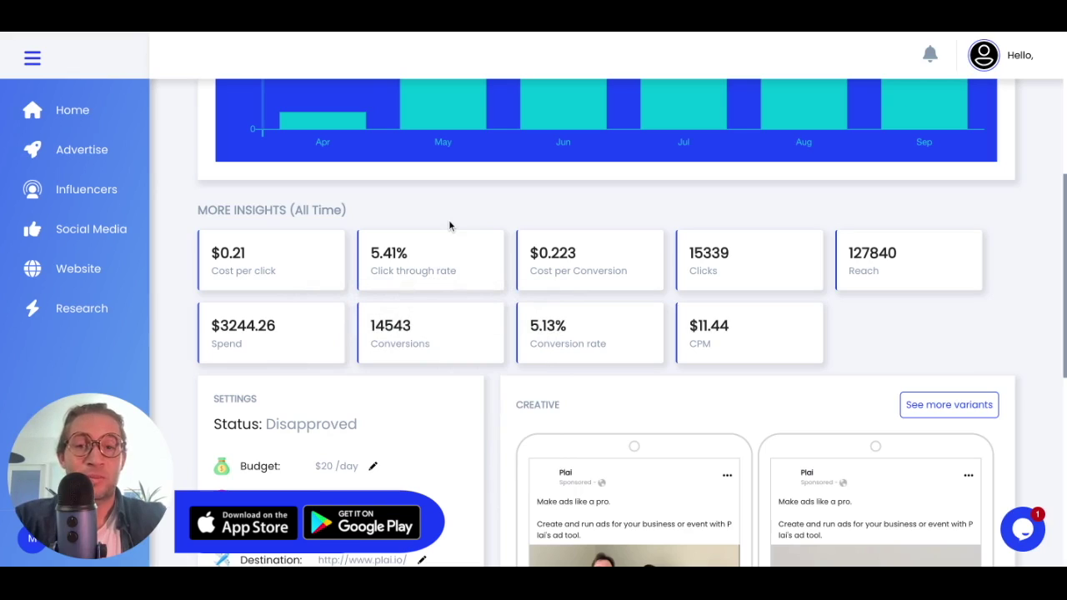
{"action": "left_click", "coordinate": [87, 189]}
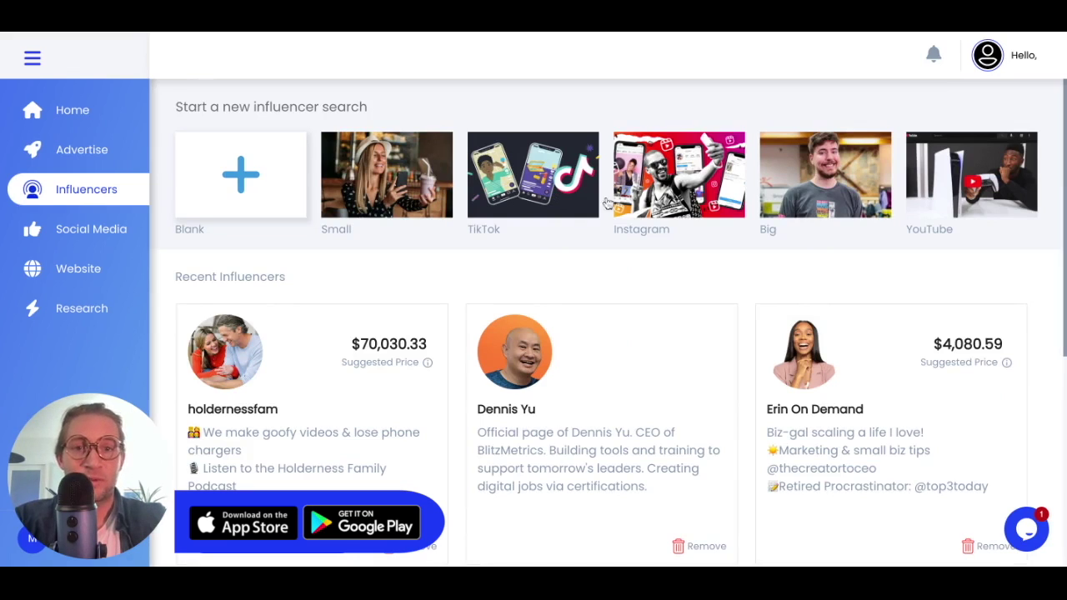
Search small Instagram influencers with 5,000–10,000 followers.
{"action": "left_click", "coordinate": [385, 216]}
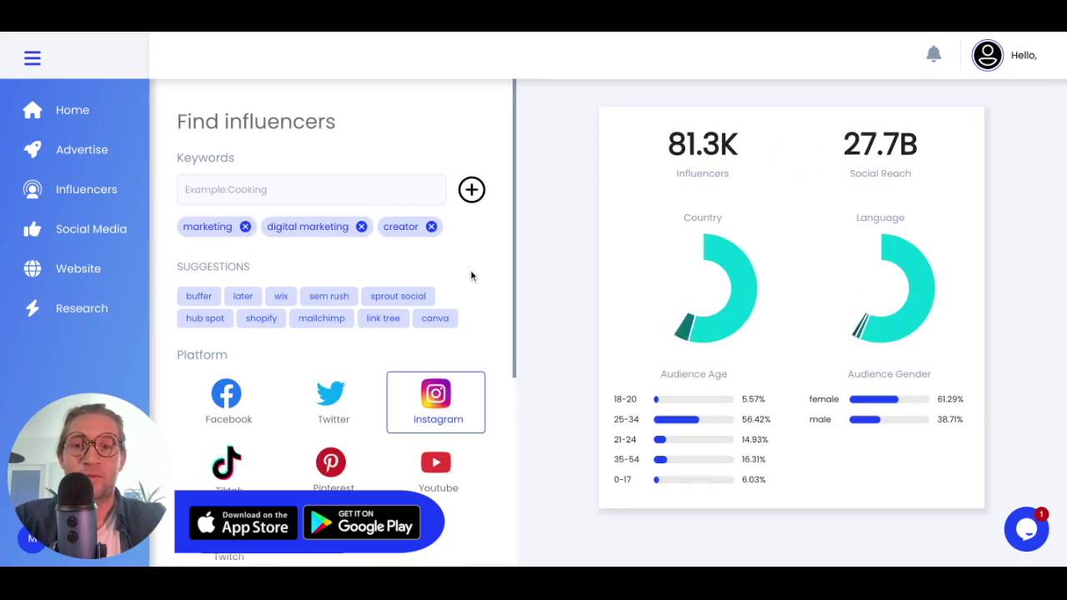
{"action": "scroll", "coordinate": [471, 269], "scroll_direction": "down", "scroll_amount": 1}
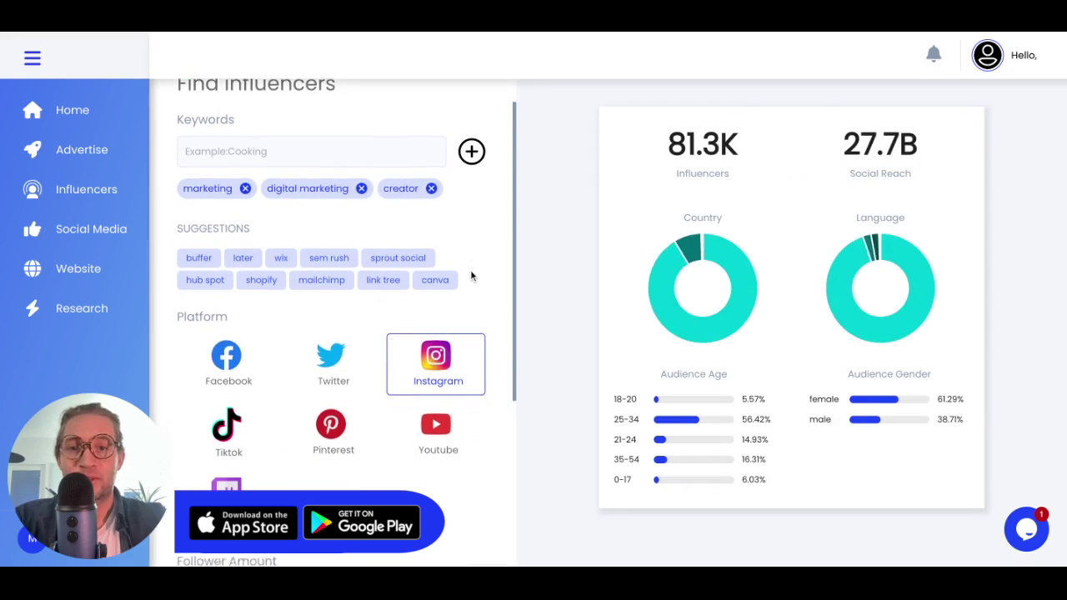
{"action": "left_click", "coordinate": [222, 365]}
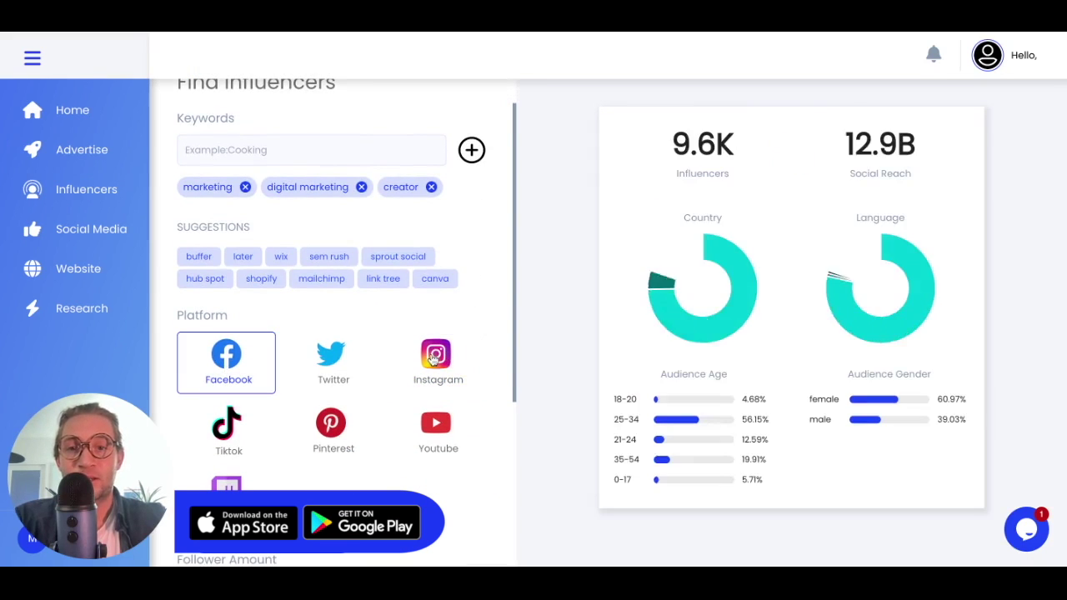
{"action": "left_click", "coordinate": [434, 357]}
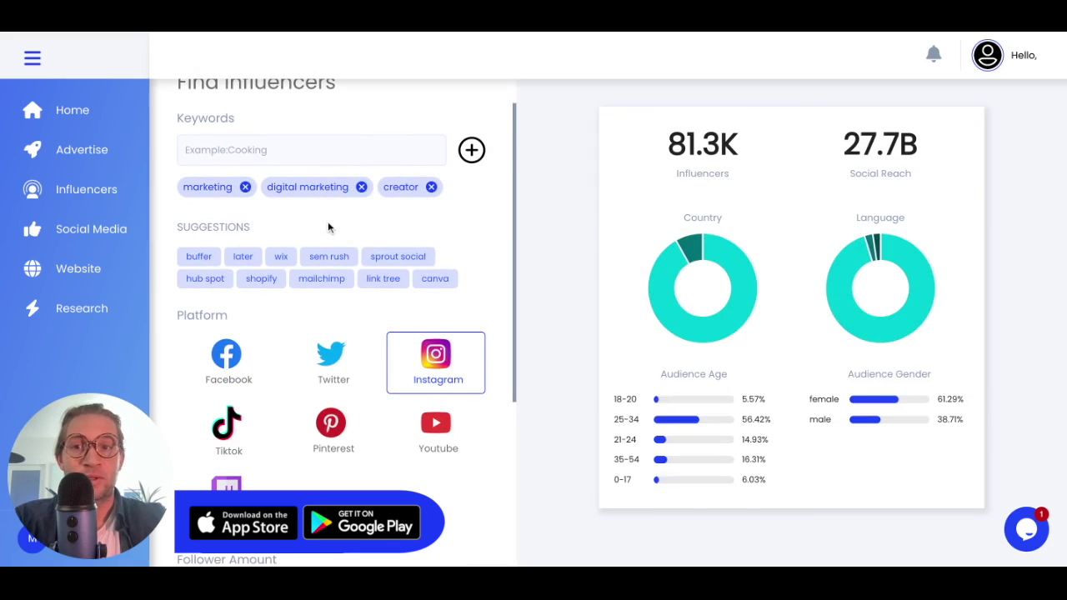
{"action": "scroll", "coordinate": [328, 225], "scroll_direction": "down", "scroll_amount": 3}
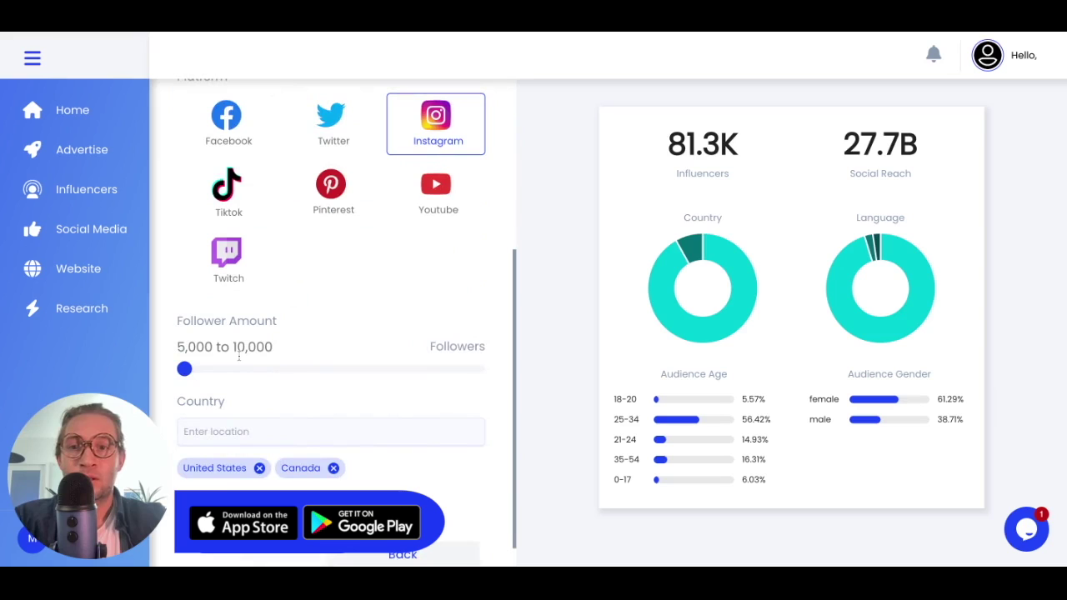
{"action": "mouse_move", "coordinate": [184, 369]}
{"action": "left_mouse_down"}
{"action": "mouse_move", "coordinate": [241, 369]}
{"action": "mouse_move", "coordinate": [185, 370]}
{"action": "left_mouse_up"}
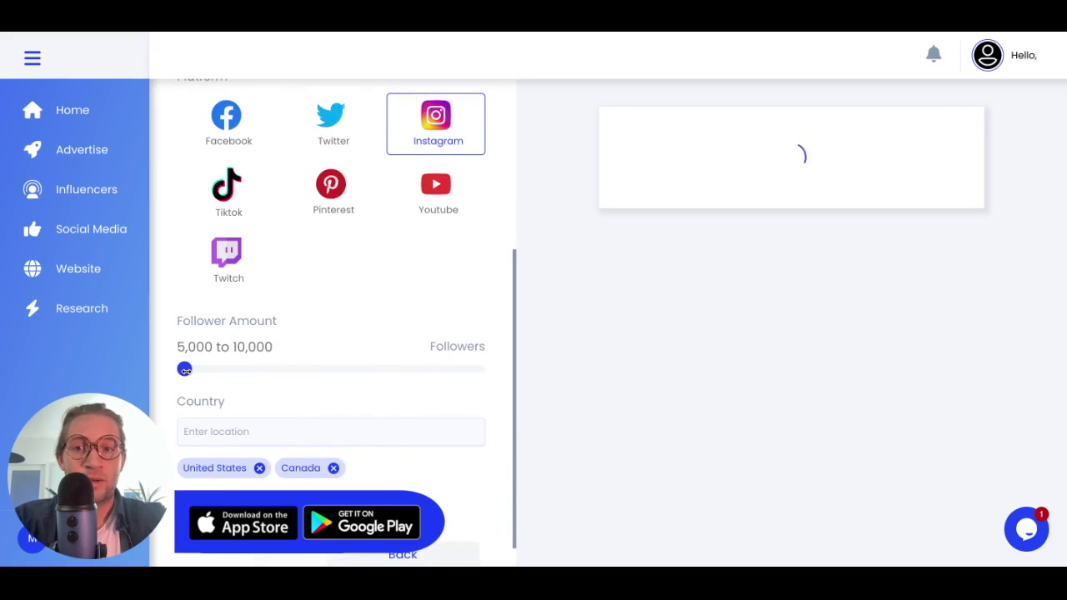
{"action": "scroll", "coordinate": [298, 363], "scroll_direction": "down", "scroll_amount": 1}
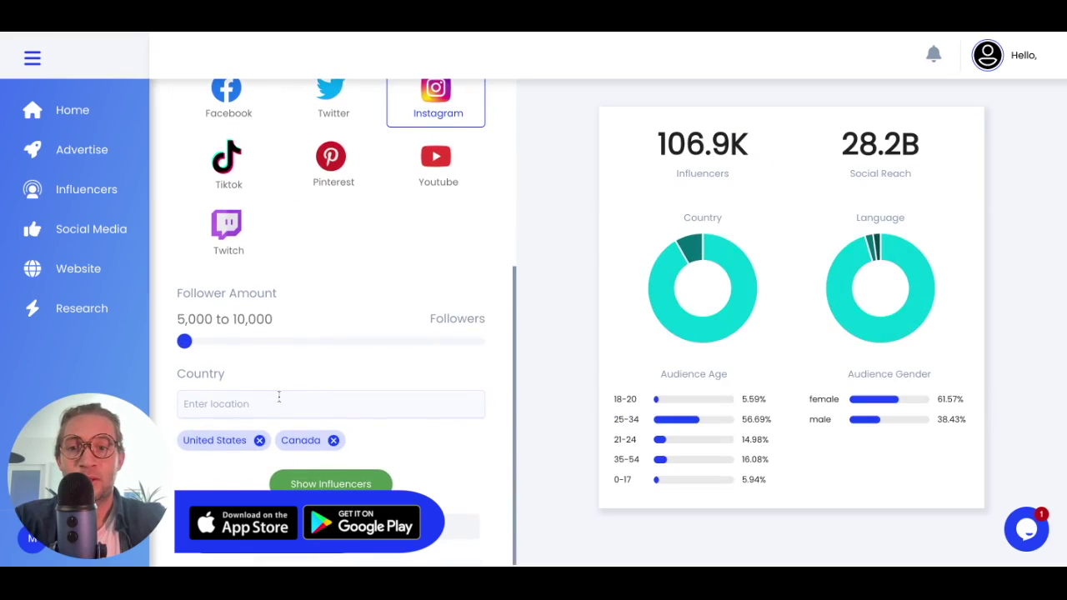
{"action": "left_click", "coordinate": [331, 487]}
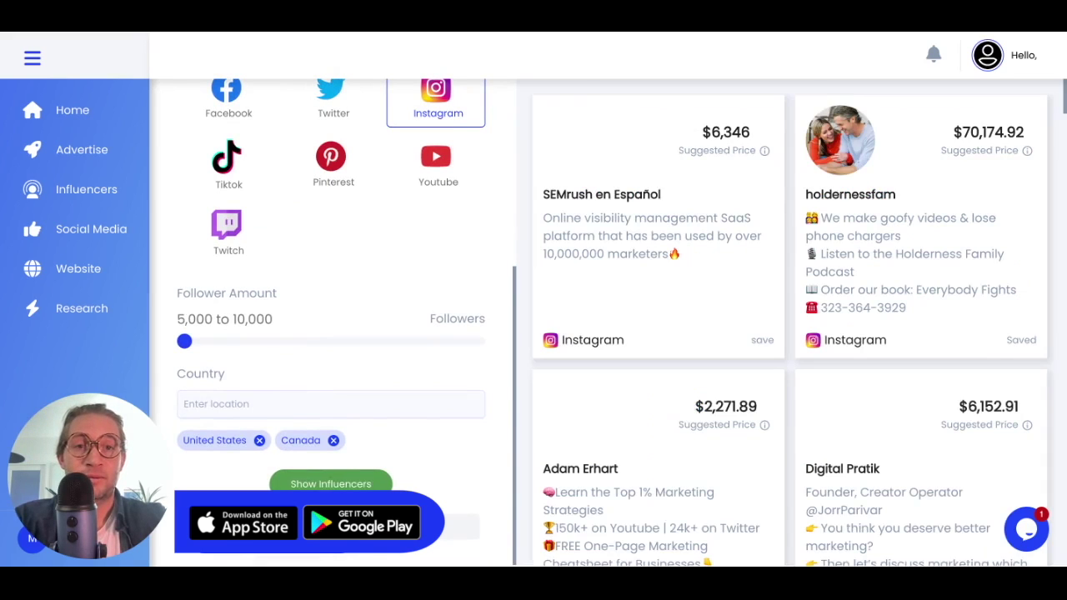
Save Greg Dunbar from the influencer results.
{"action": "scroll", "coordinate": [633, 388], "scroll_direction": "down", "scroll_amount": 2}
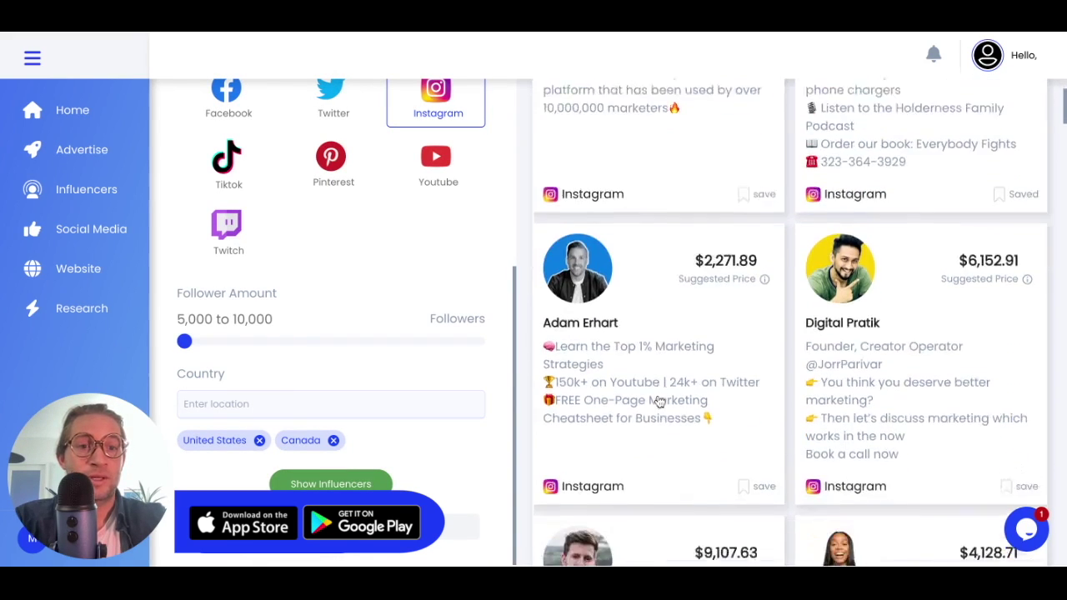
{"action": "scroll", "coordinate": [646, 396], "scroll_direction": "down", "scroll_amount": 1}
{"action": "scroll", "coordinate": [659, 403], "scroll_direction": "down", "scroll_amount": 2}
{"action": "scroll", "coordinate": [660, 403], "scroll_direction": "down", "scroll_amount": 1}
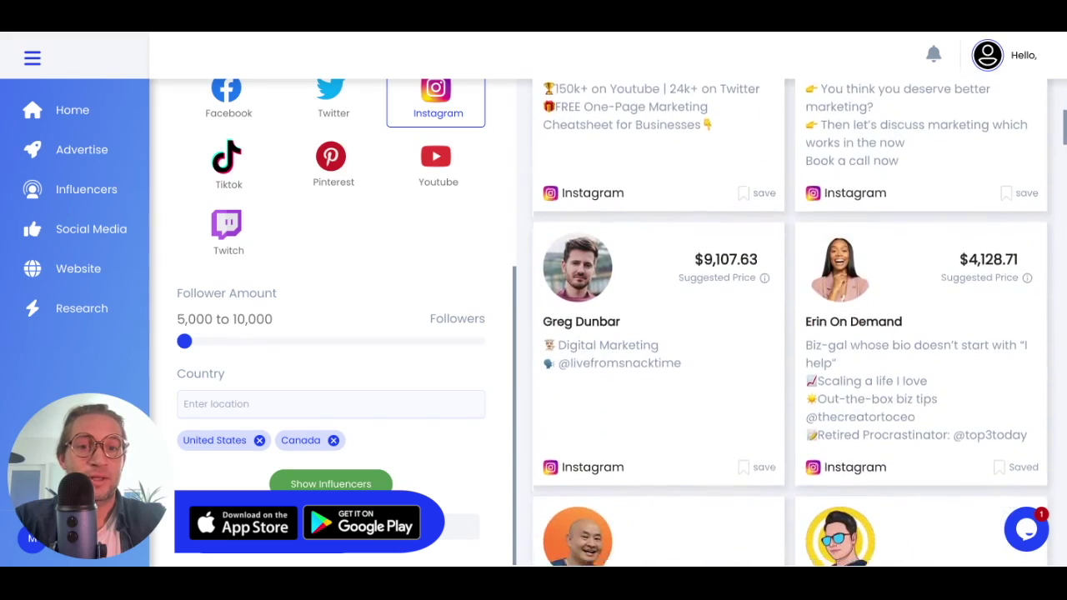
{"action": "scroll", "coordinate": [660, 402], "scroll_direction": "down", "scroll_amount": 3}
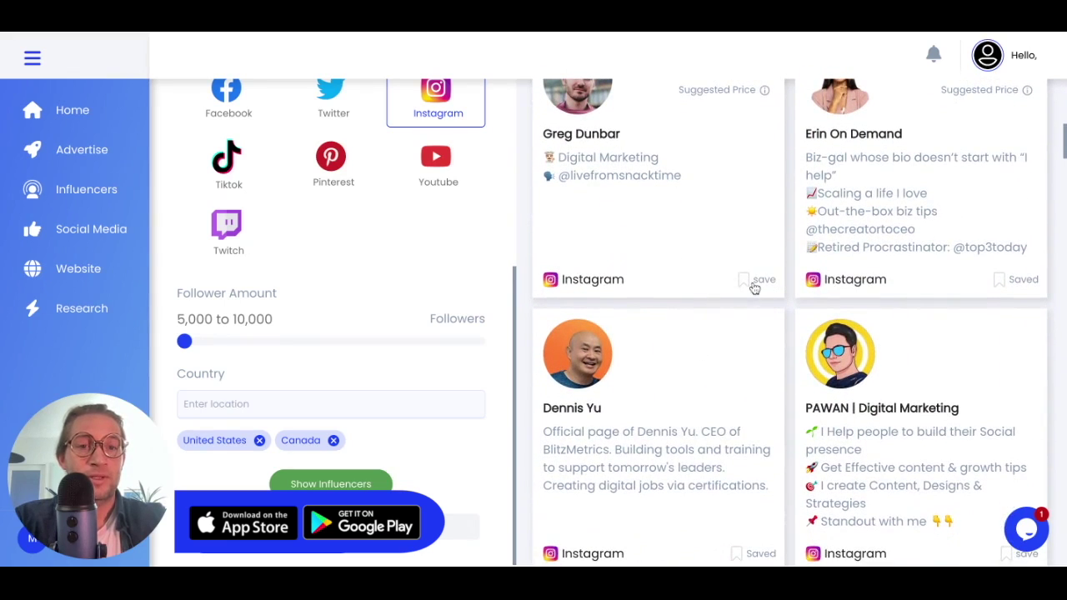
{"action": "left_click", "coordinate": [750, 284]}
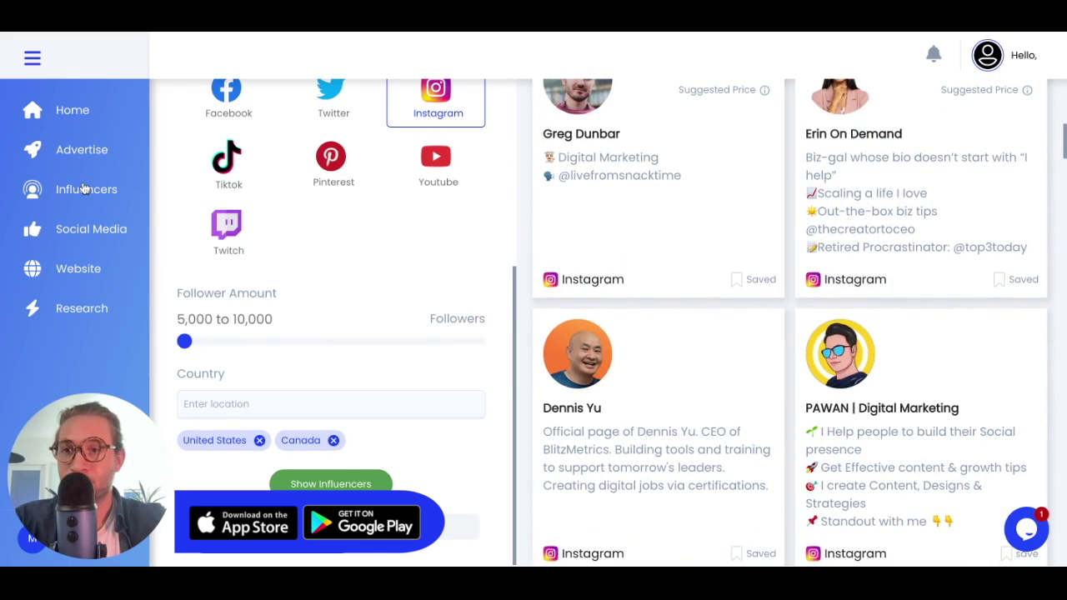
{"action": "left_click", "coordinate": [72, 111]}
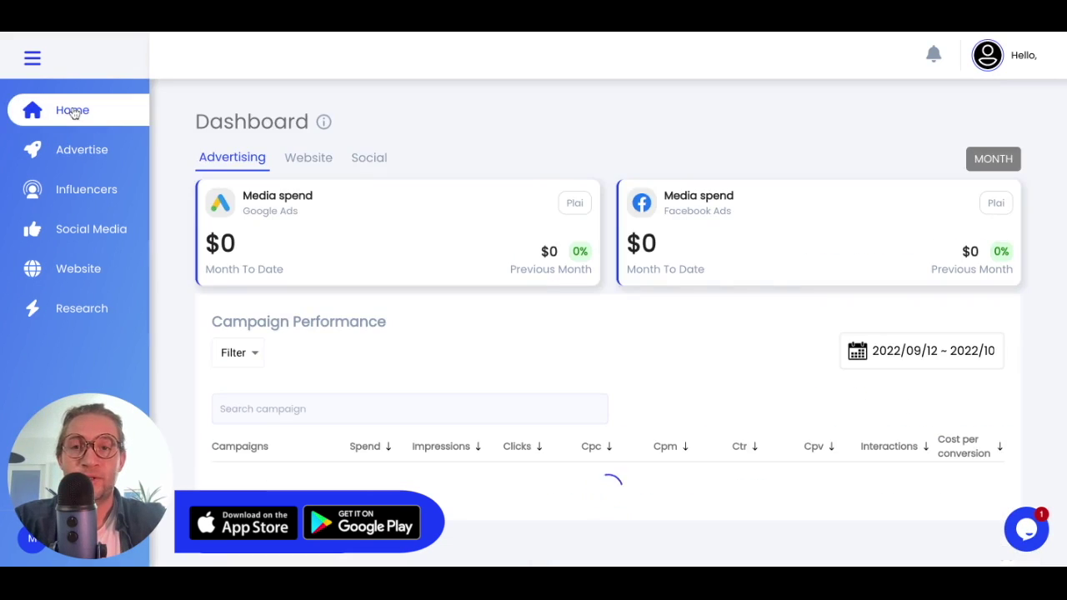
Review Website analytics: how customers find the site and the Top Cities chart.
{"action": "left_click", "coordinate": [311, 163]}
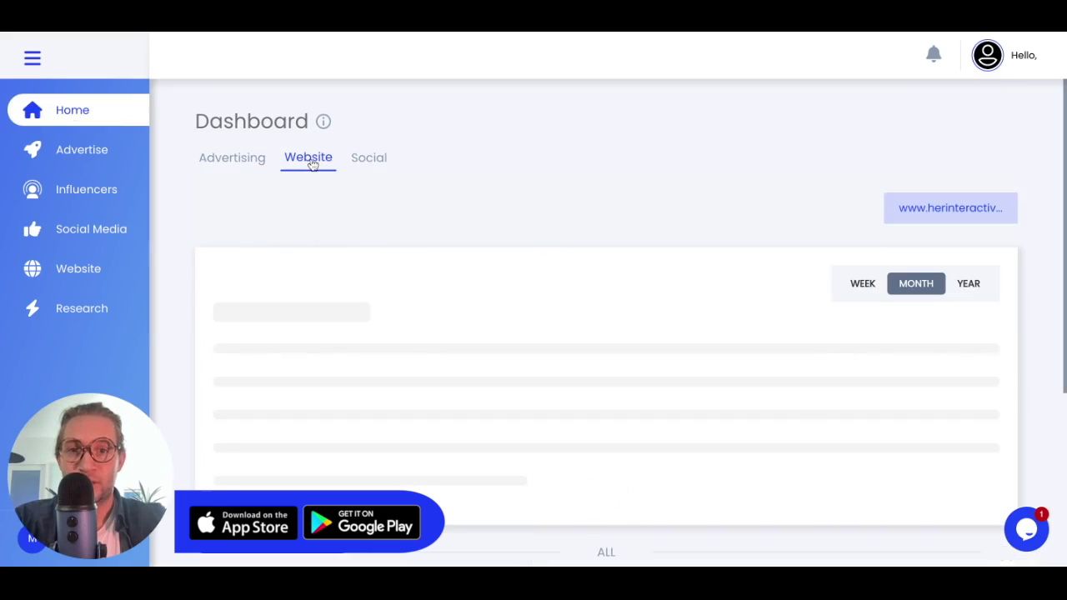
{"action": "scroll", "coordinate": [525, 305], "scroll_direction": "down", "scroll_amount": 2}
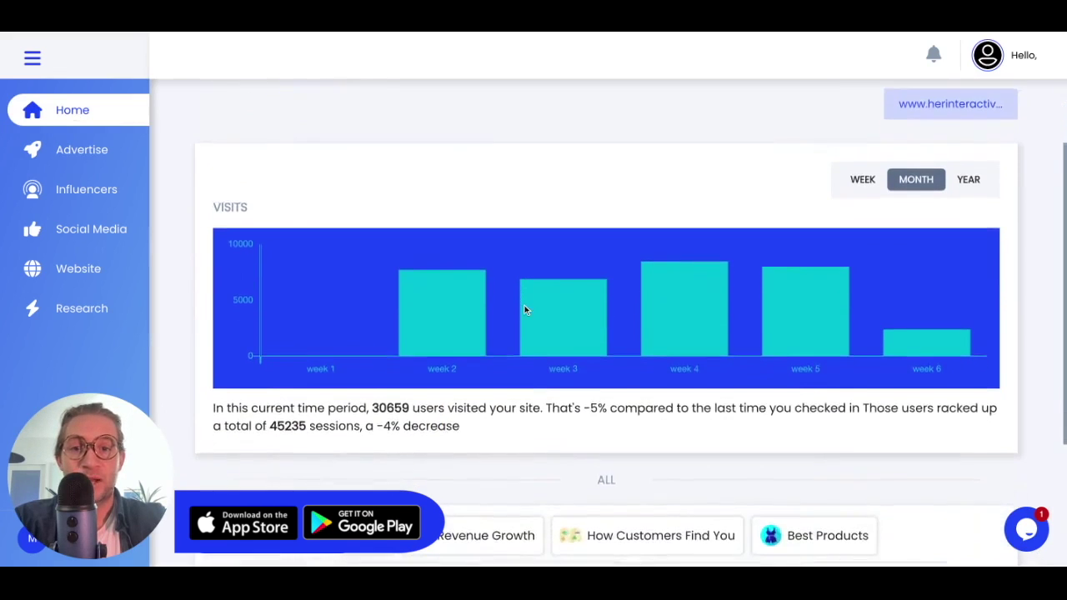
{"action": "scroll", "coordinate": [524, 309], "scroll_direction": "down", "scroll_amount": 2}
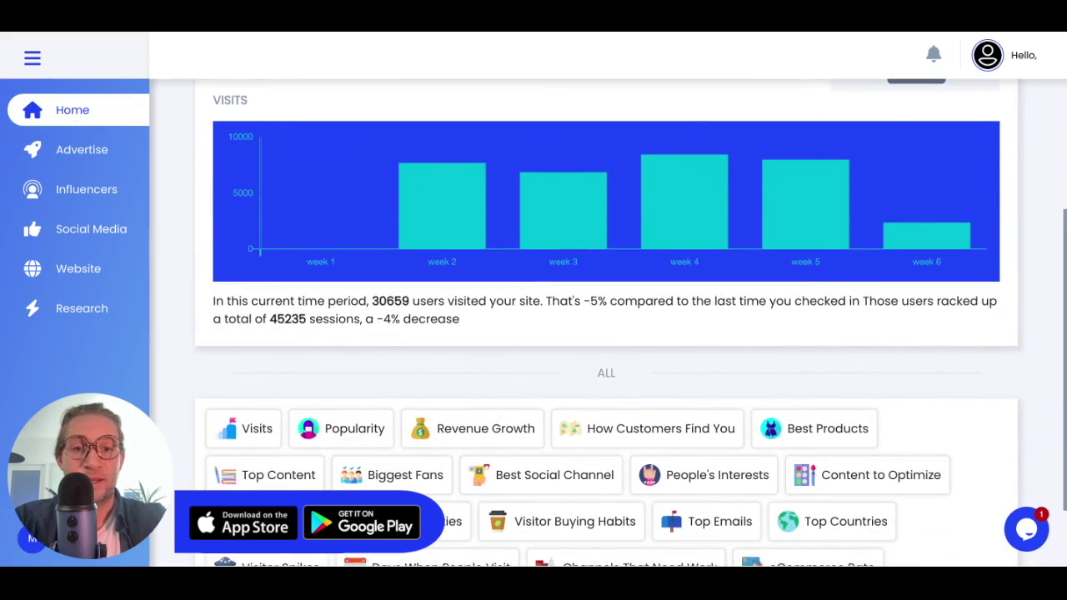
{"action": "left_click", "coordinate": [676, 426]}
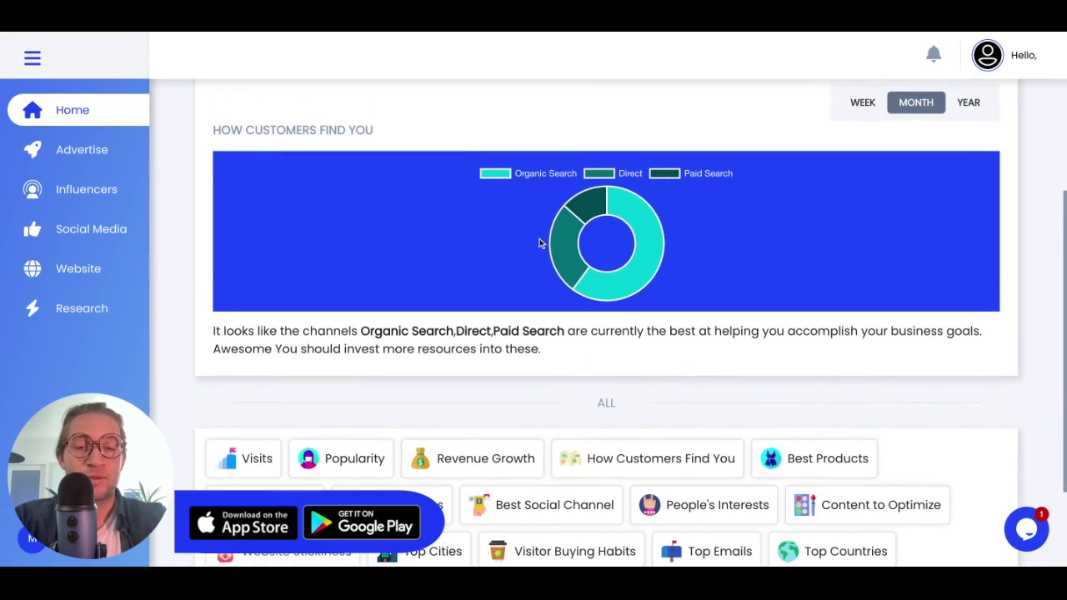
{"action": "mouse_move", "coordinate": [643, 272]}
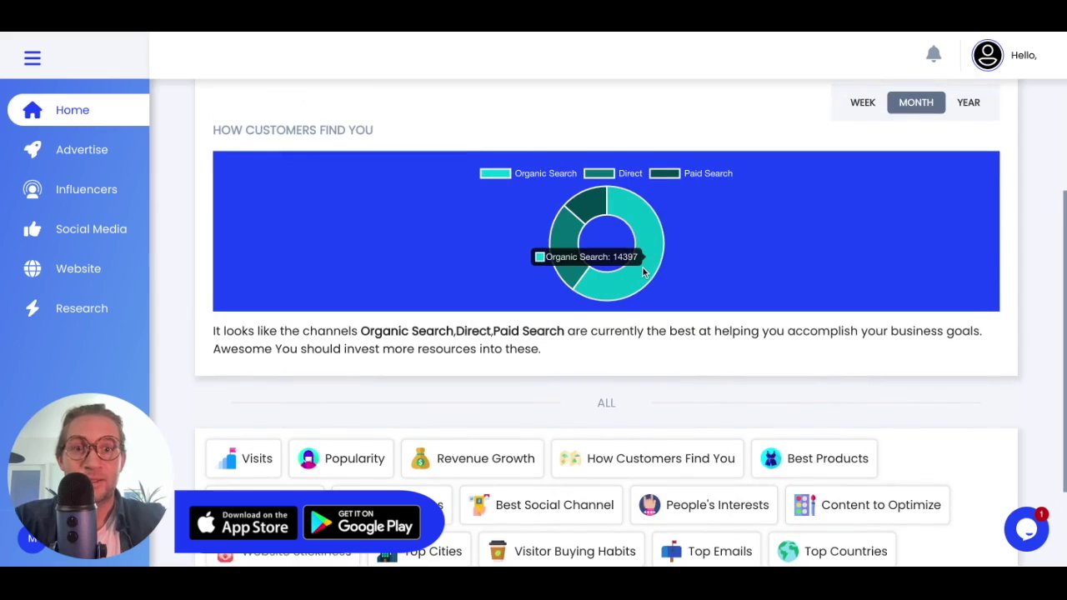
{"action": "scroll", "coordinate": [542, 454], "scroll_direction": "down", "scroll_amount": 1}
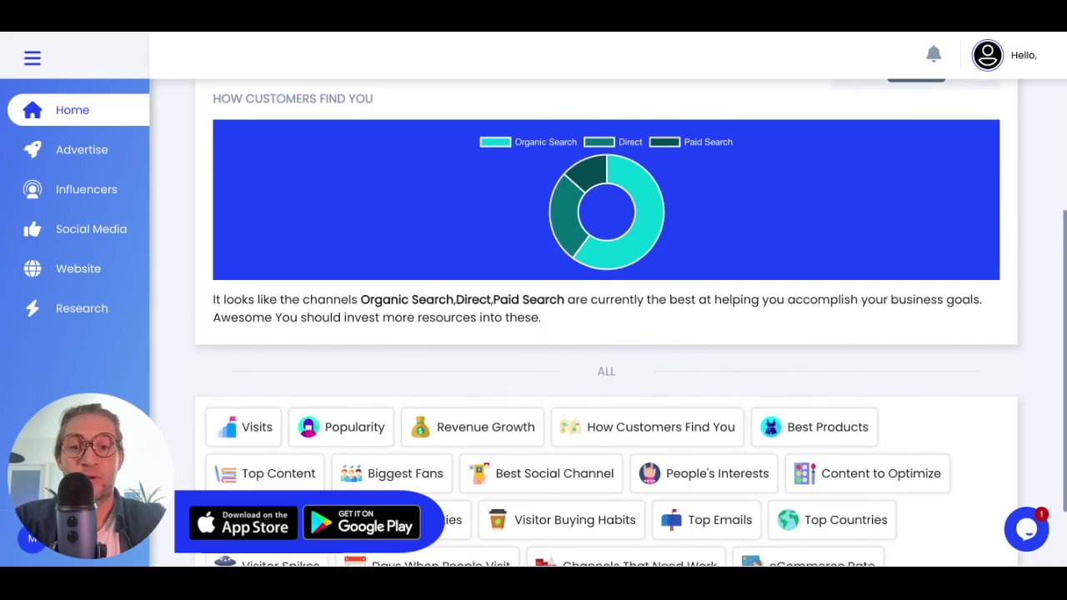
{"action": "scroll", "coordinate": [606, 333], "scroll_direction": "down", "scroll_amount": 1}
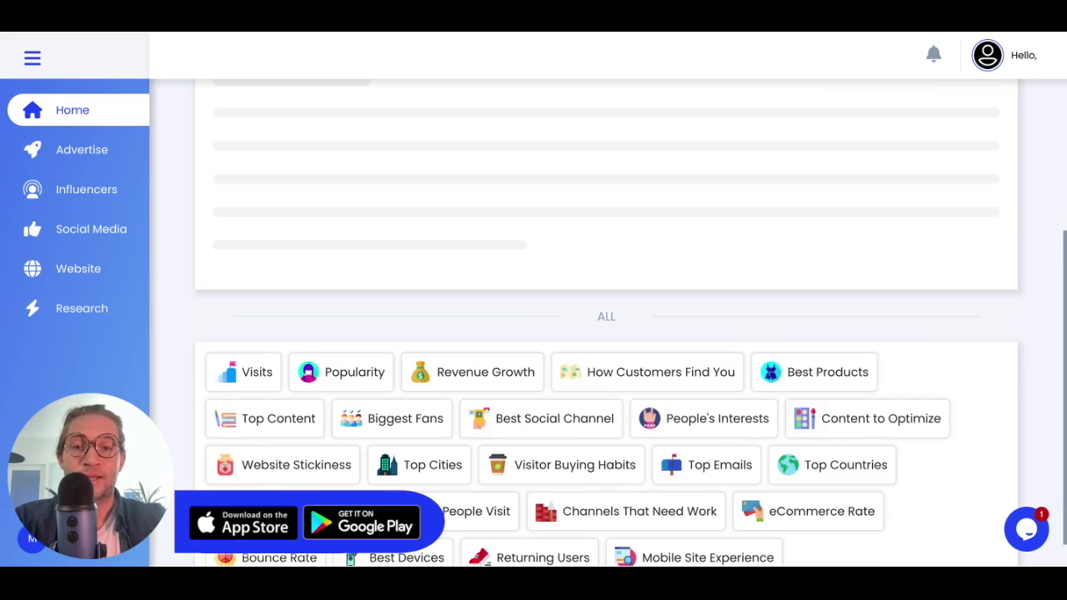
{"action": "scroll", "coordinate": [537, 343], "scroll_direction": "up", "scroll_amount": 1}
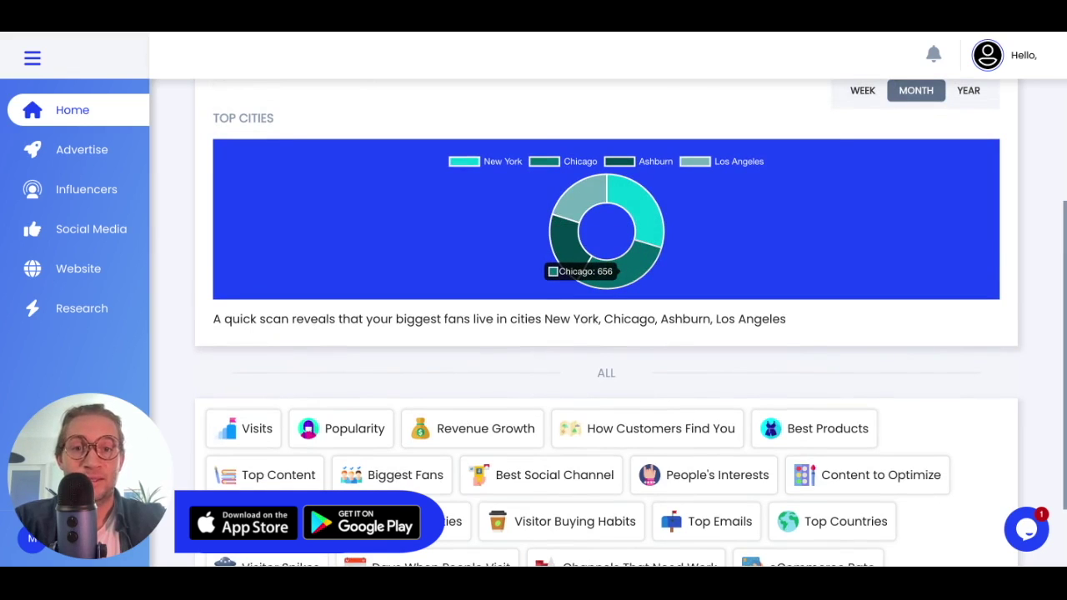
{"action": "scroll", "coordinate": [645, 484], "scroll_direction": "down", "scroll_amount": 2}
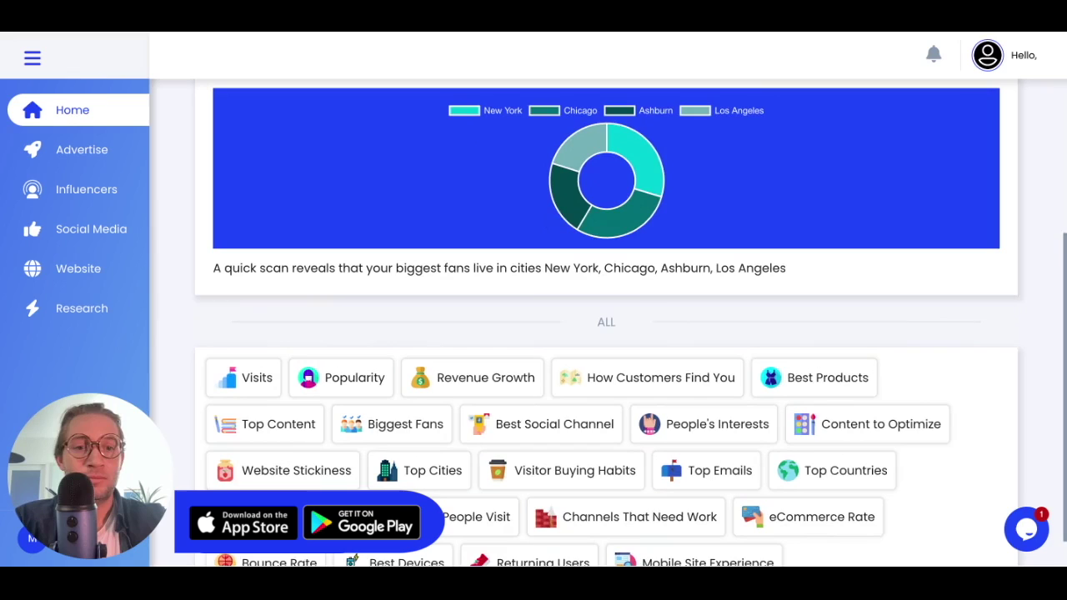
{"action": "scroll", "coordinate": [645, 484], "scroll_direction": "up", "scroll_amount": 3}
{"action": "scroll", "coordinate": [639, 484], "scroll_direction": "up", "scroll_amount": 4}
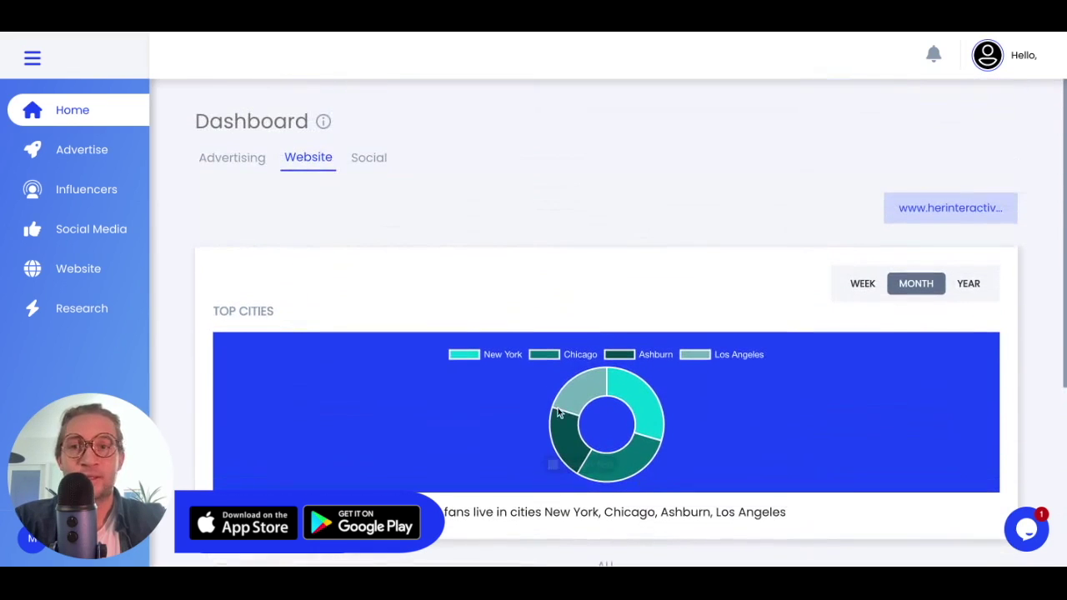
{"action": "left_click", "coordinate": [244, 166]}
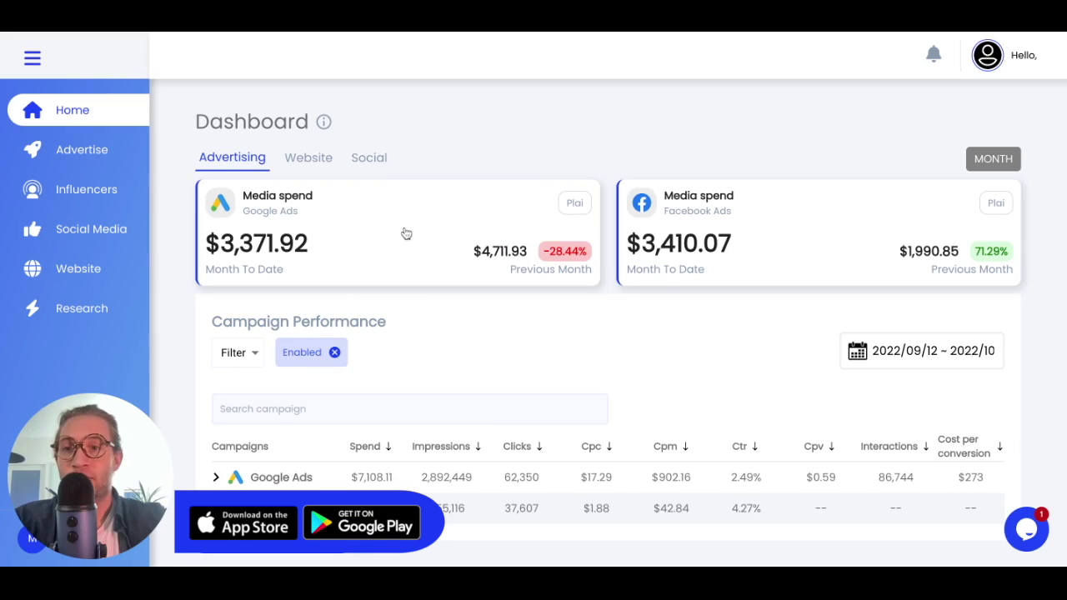
Open Plai's Research section with its Find Keywords, Trending Content and Marketing Guru tools.
{"action": "left_click", "coordinate": [81, 310]}
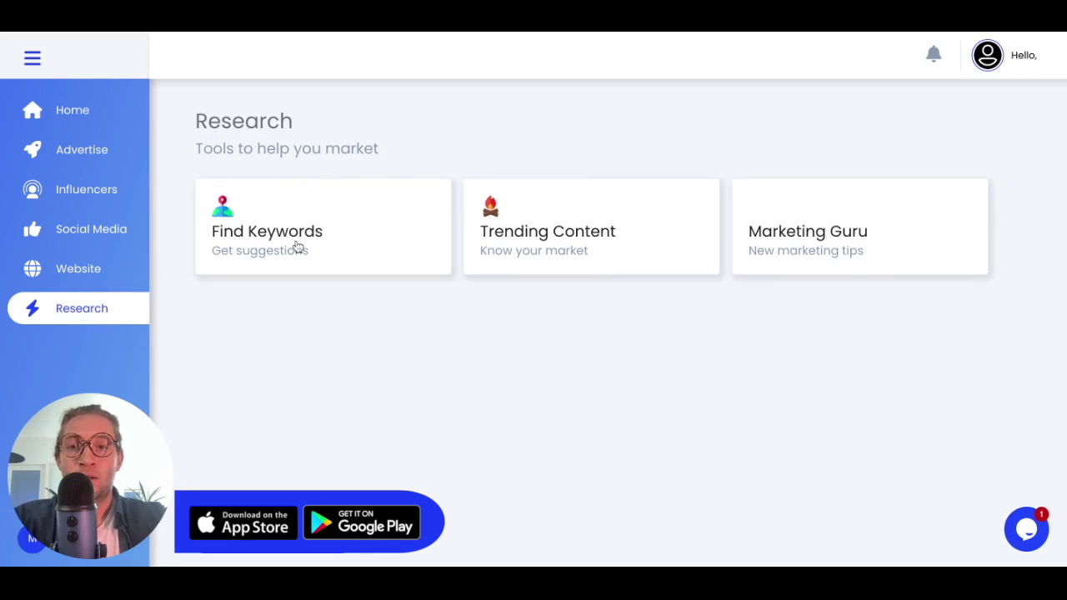
Preview the Find Keywords and Trending Content research forms, then view the Website section.
{"action": "left_click", "coordinate": [357, 254]}
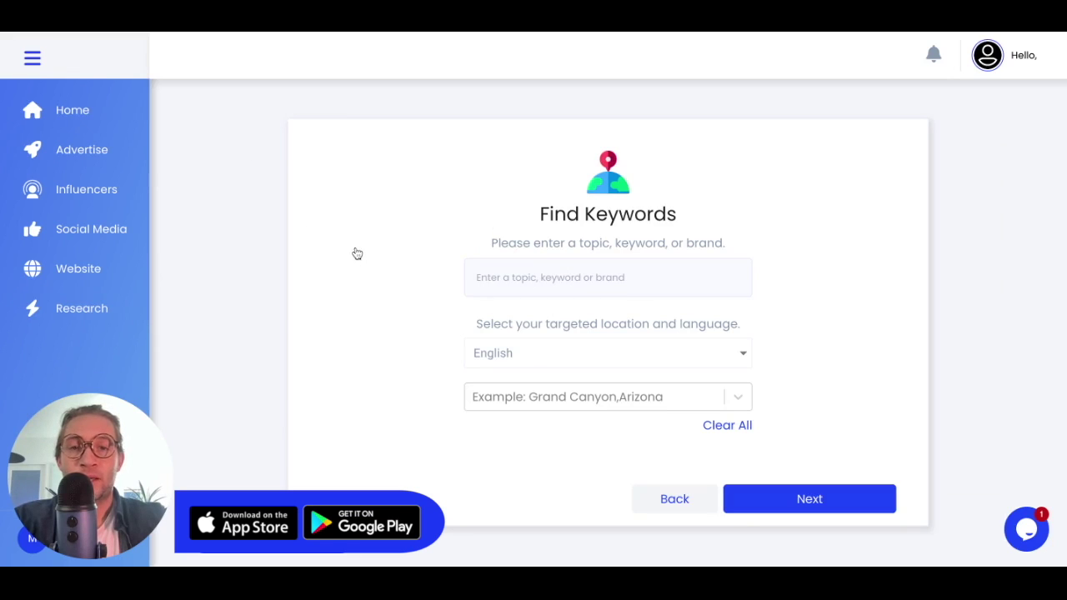
{"action": "left_click", "coordinate": [684, 509]}
{"action": "left_click", "coordinate": [550, 253]}
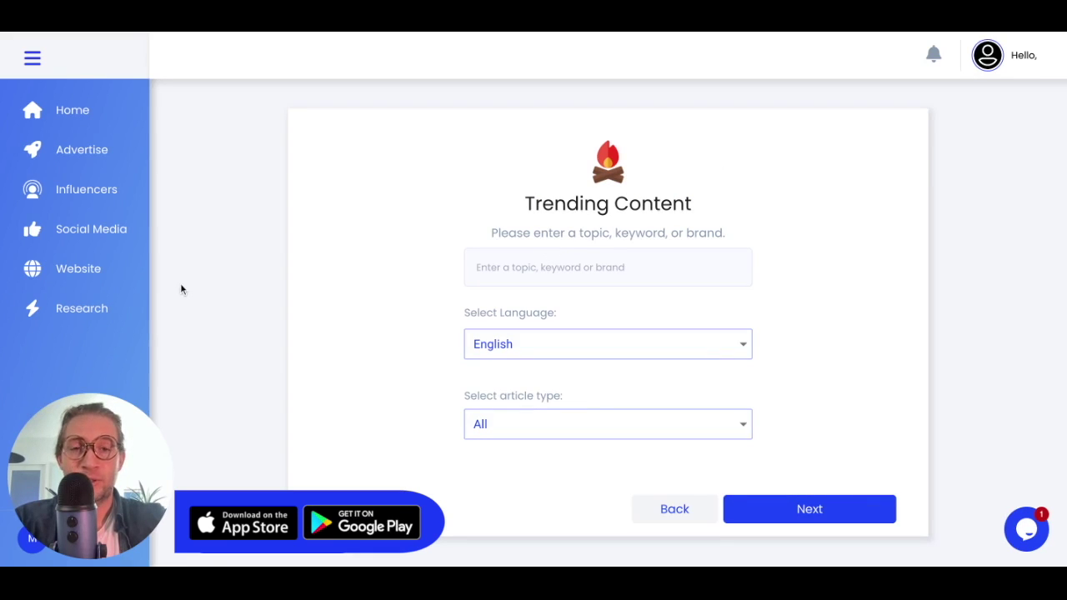
{"action": "left_click", "coordinate": [107, 275]}
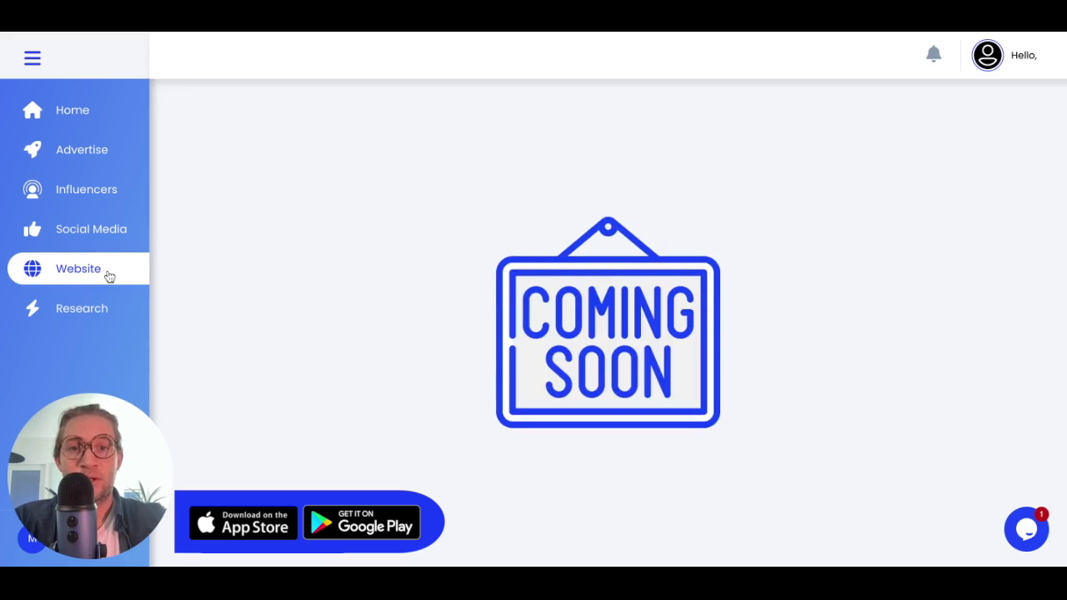